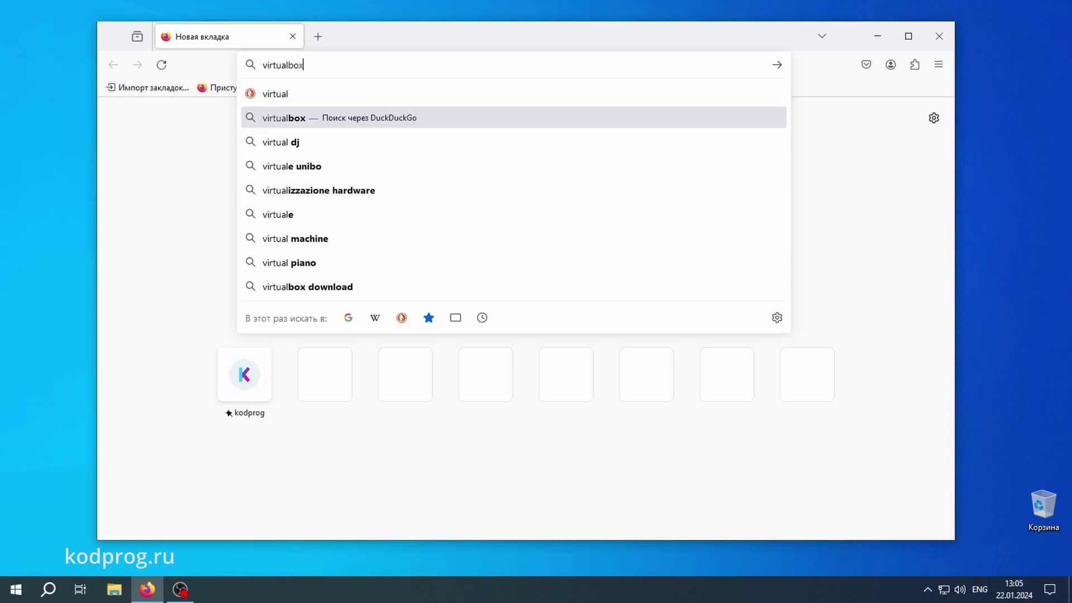
Search for virtualbox and download the VirtualBox 7.0.14 Windows hosts installer from virtualbox.org
key("Return")
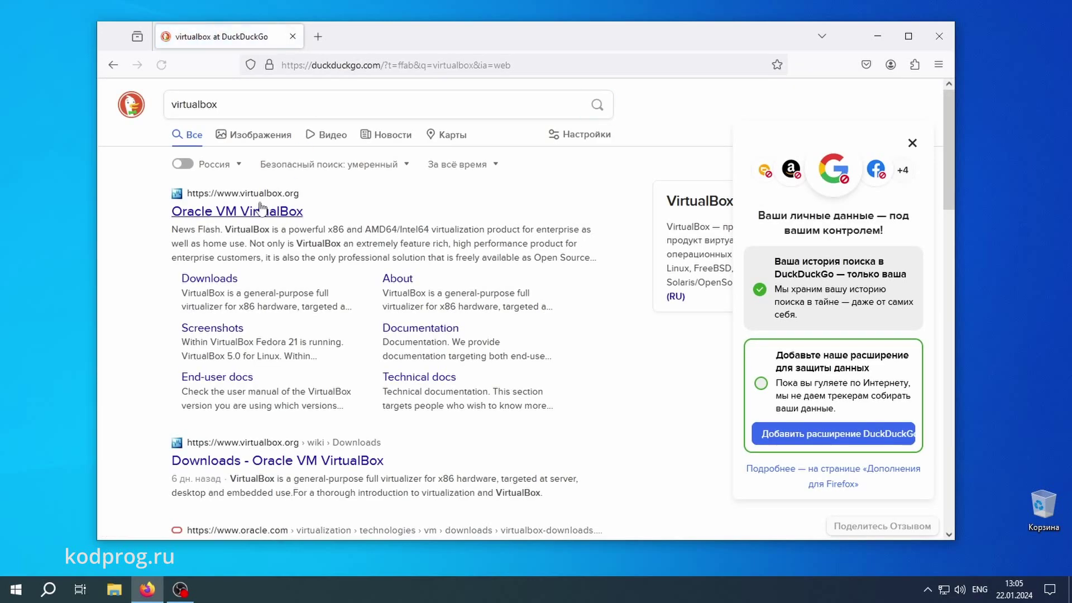
left_click(267, 211)
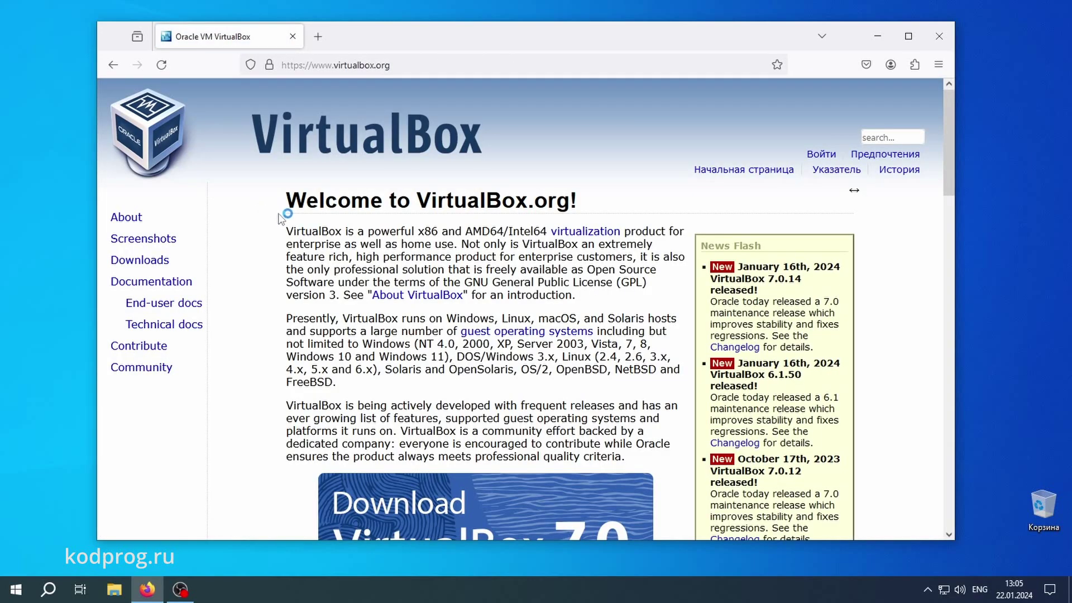
left_click(161, 263)
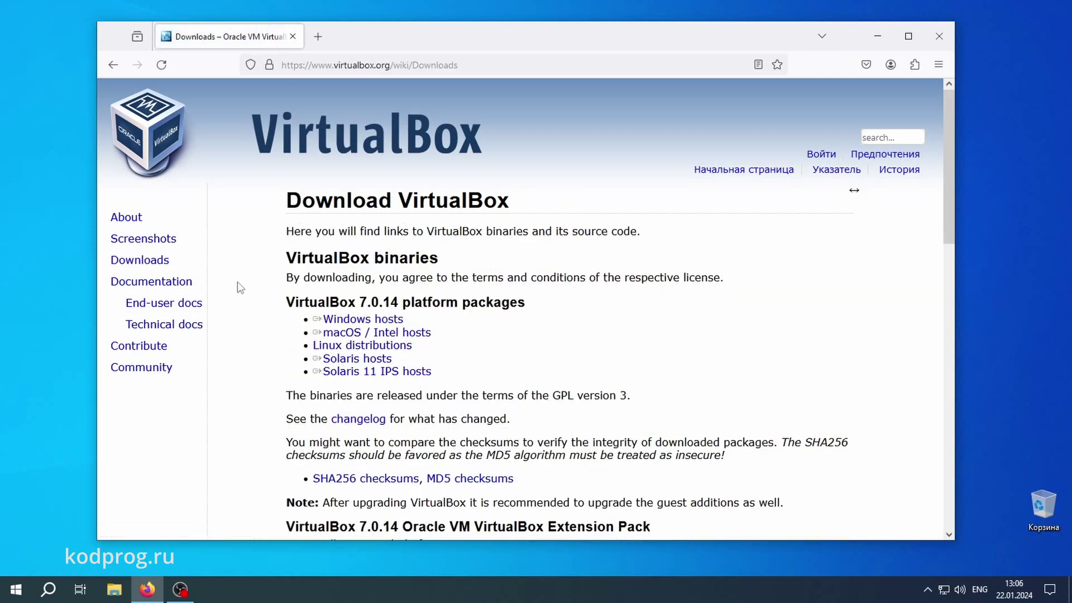
left_click(343, 323)
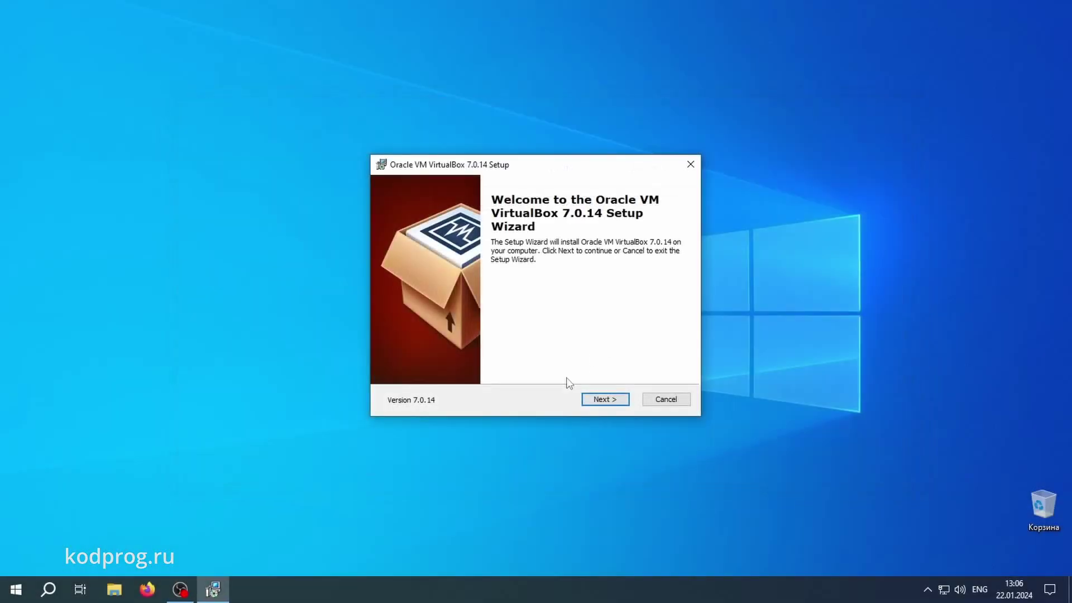
Install VirtualBox 7.0.14 with default features, accepting the network reset, and close the installer
left_click(602, 399)
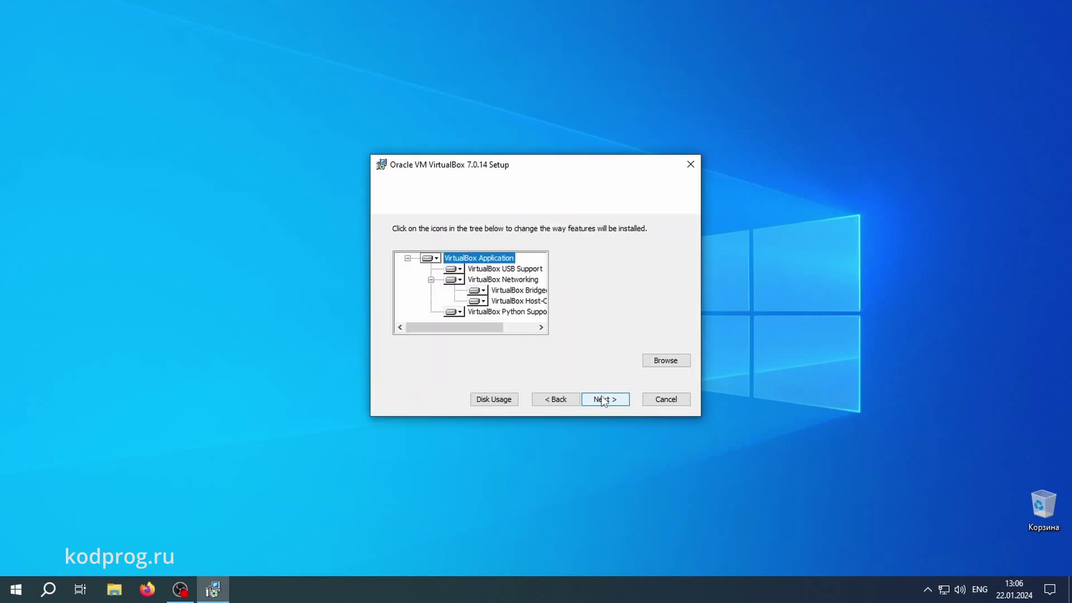
left_click(602, 399)
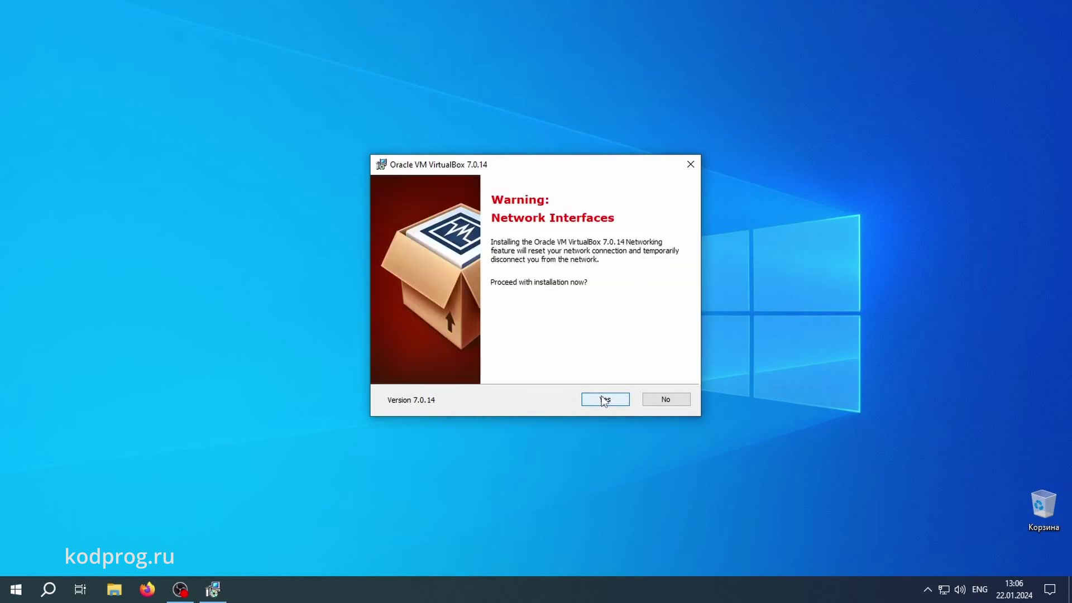
left_click(604, 400)
left_click(604, 400)
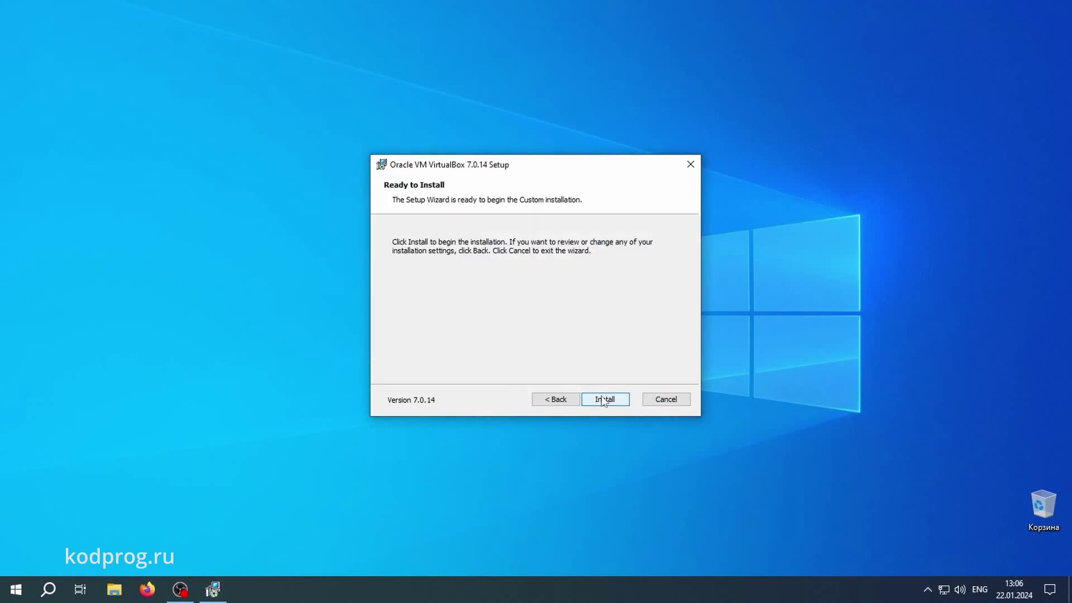
left_click(603, 400)
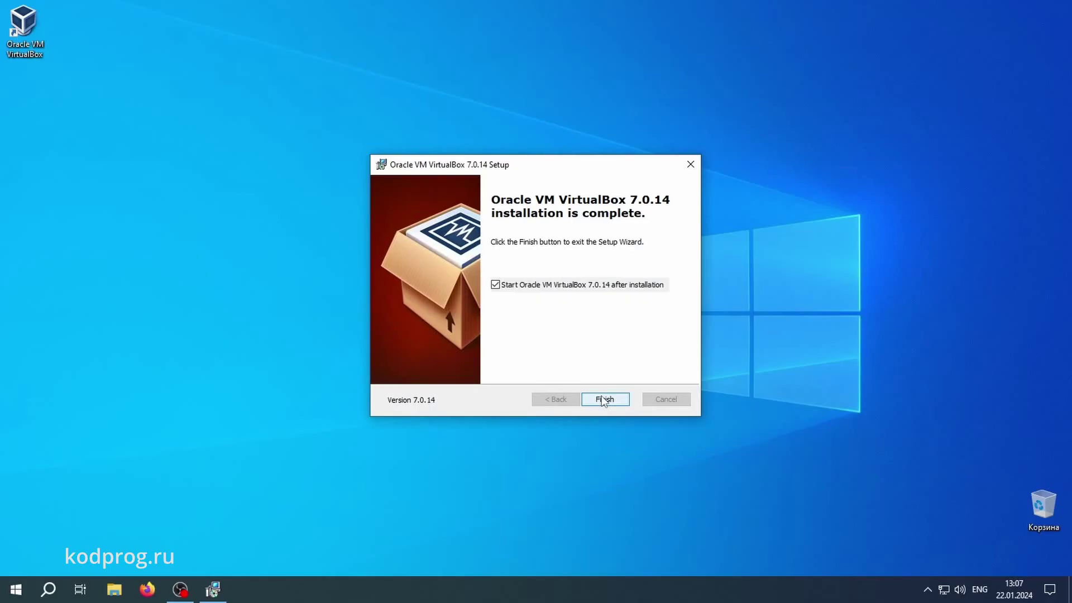
left_click(603, 400)
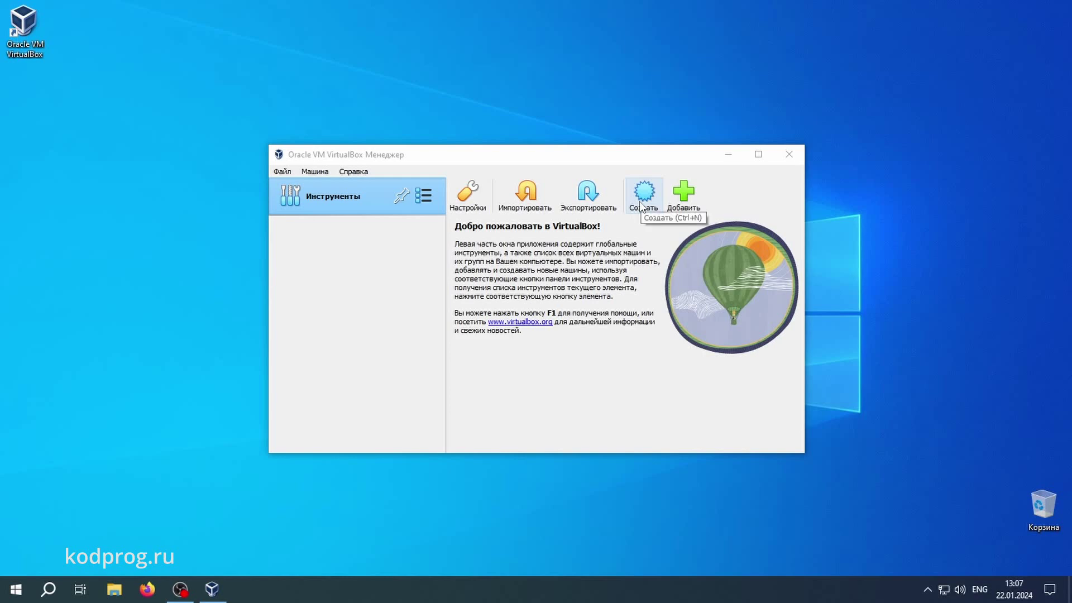
Create a new machine named 'ubuntu' detected as Linux, Ubuntu (64-bit), and advance to hardware
left_click(641, 206)
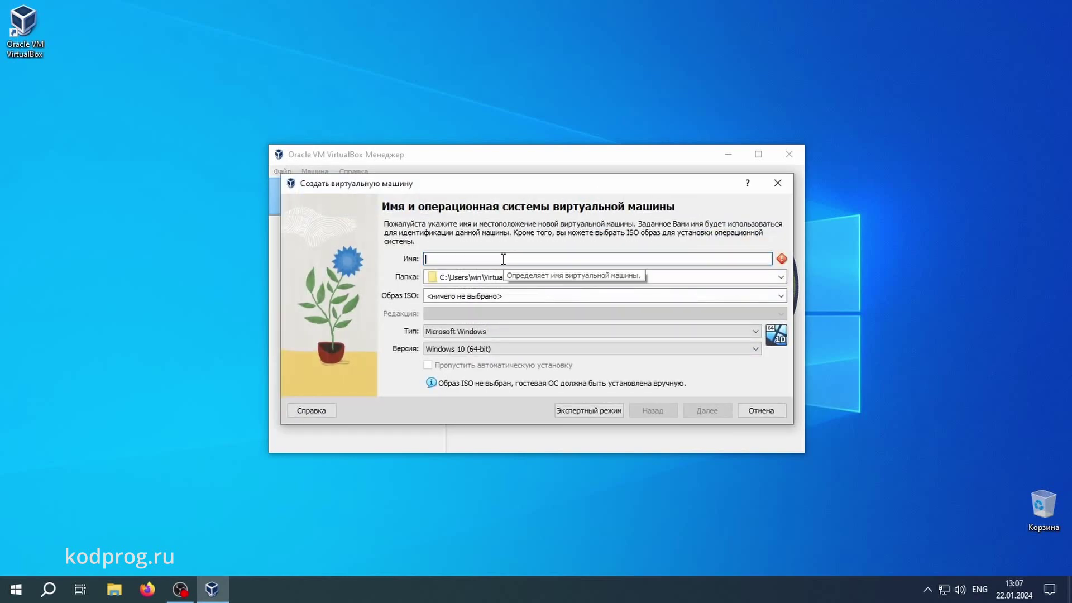
type("ubuntu")
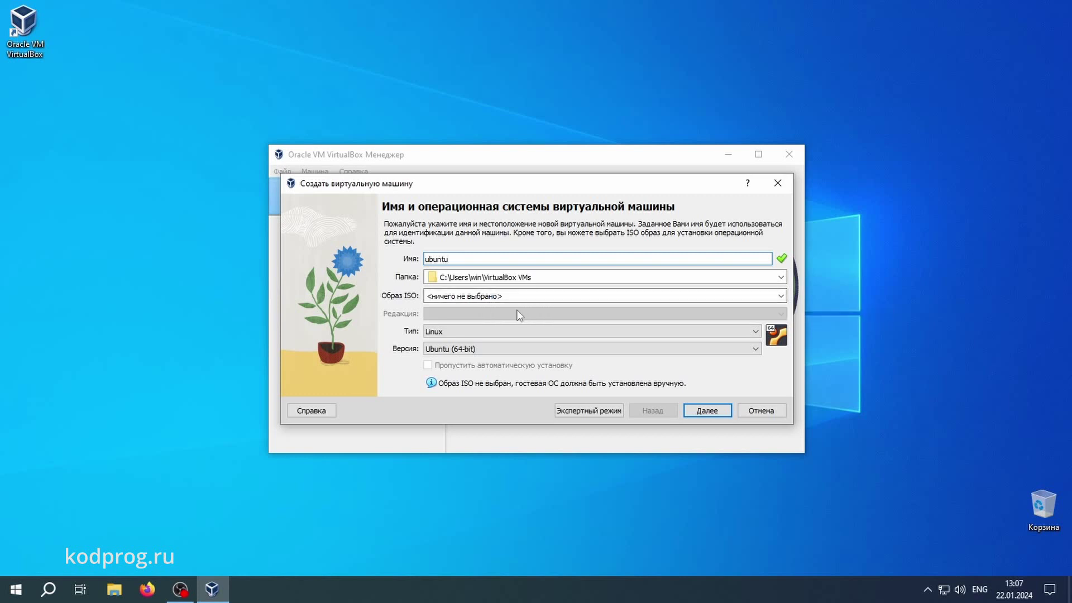
left_click(694, 412)
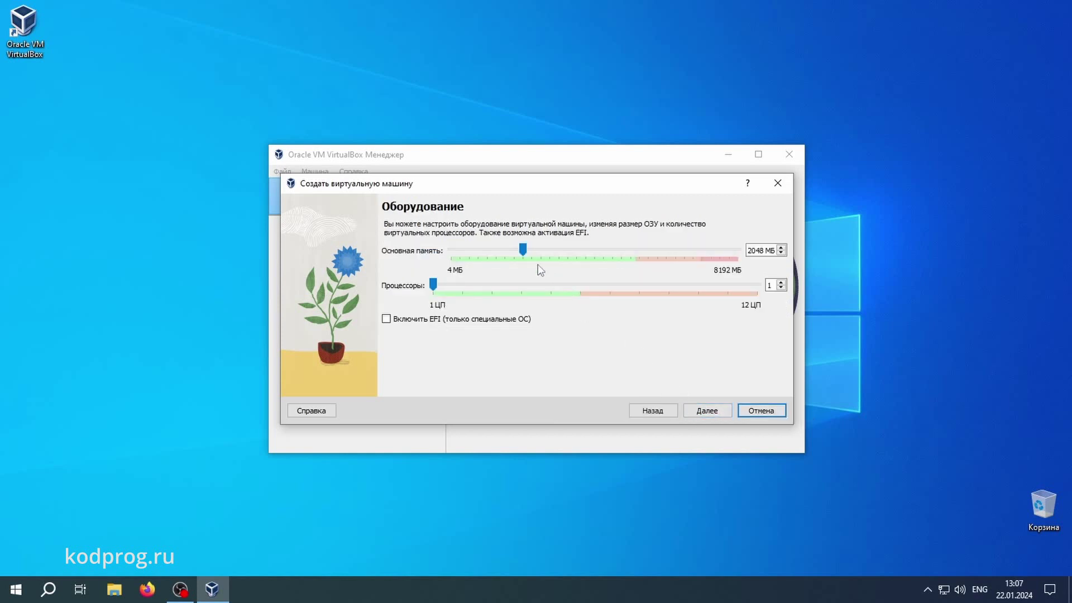
Give the ubuntu machine 4538 MB memory and 4 CPUs, keep the 25 GB disk, and create it
left_click_drag(525, 252, 611, 254)
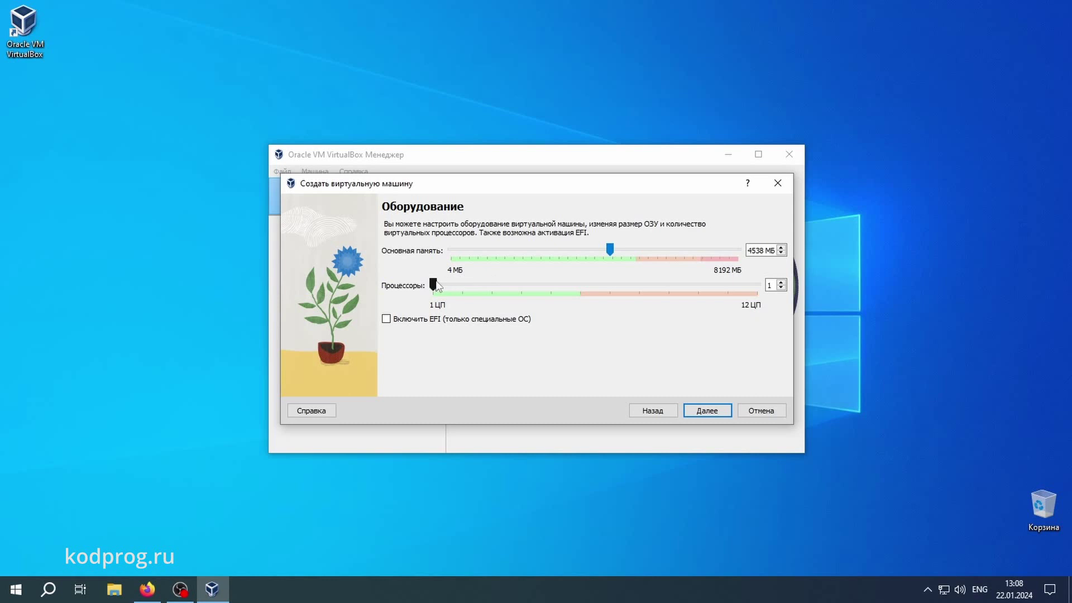
left_click_drag(436, 286, 494, 288)
left_click_drag(508, 284, 517, 284)
left_click(707, 411)
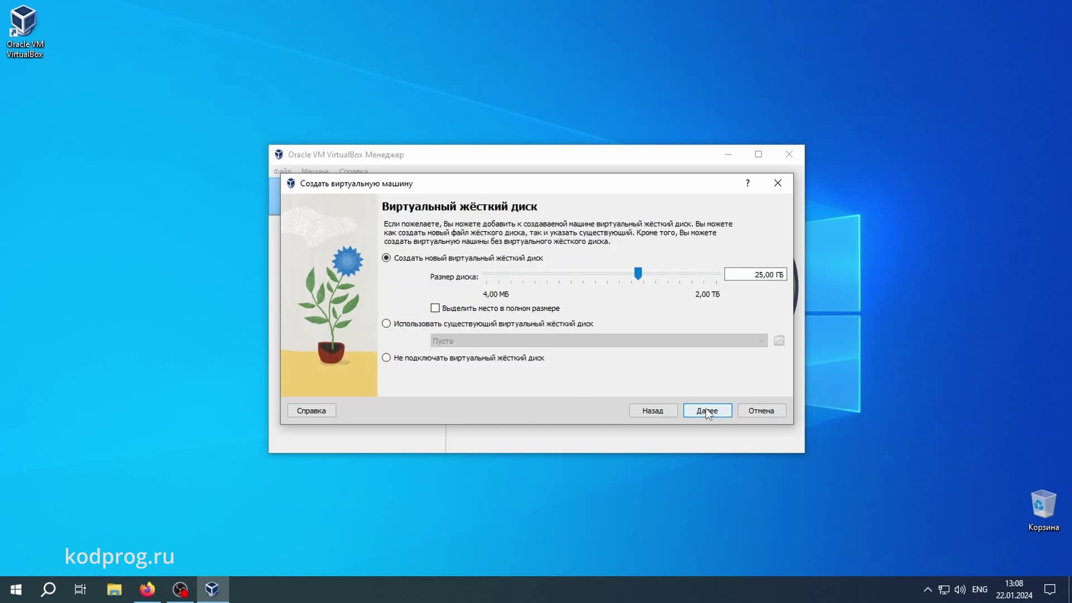
left_click(706, 411)
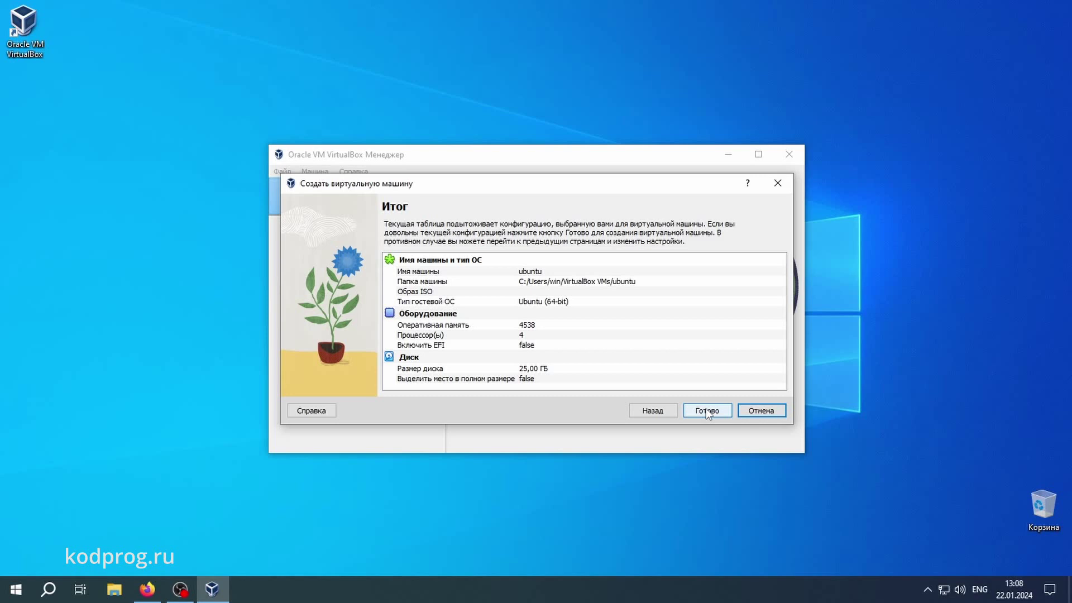
left_click(705, 411)
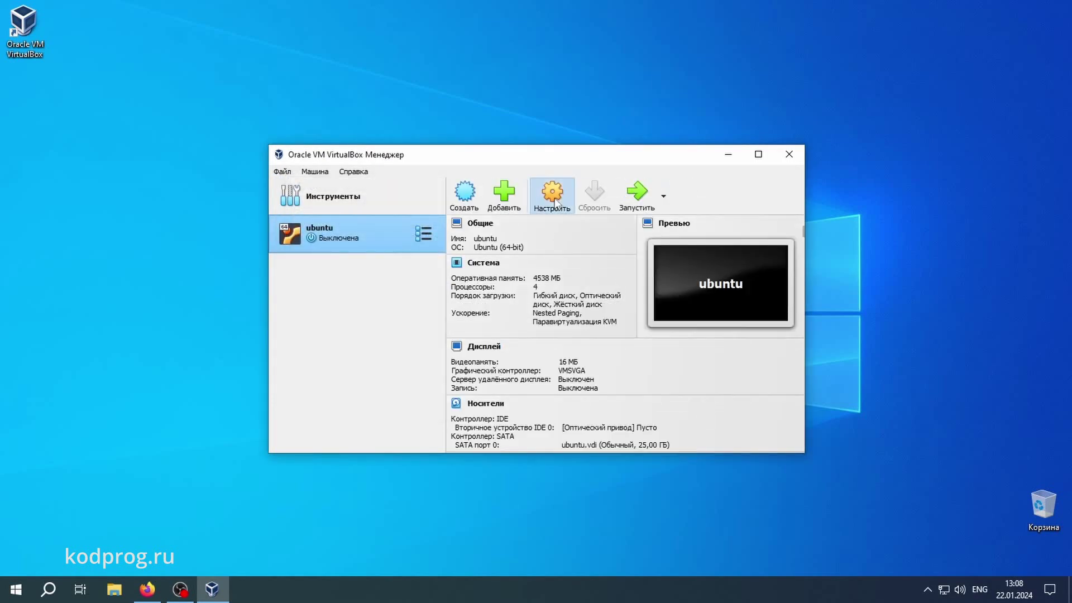
Open the ubuntu machine's settings and review the General and System pages
left_click(553, 195)
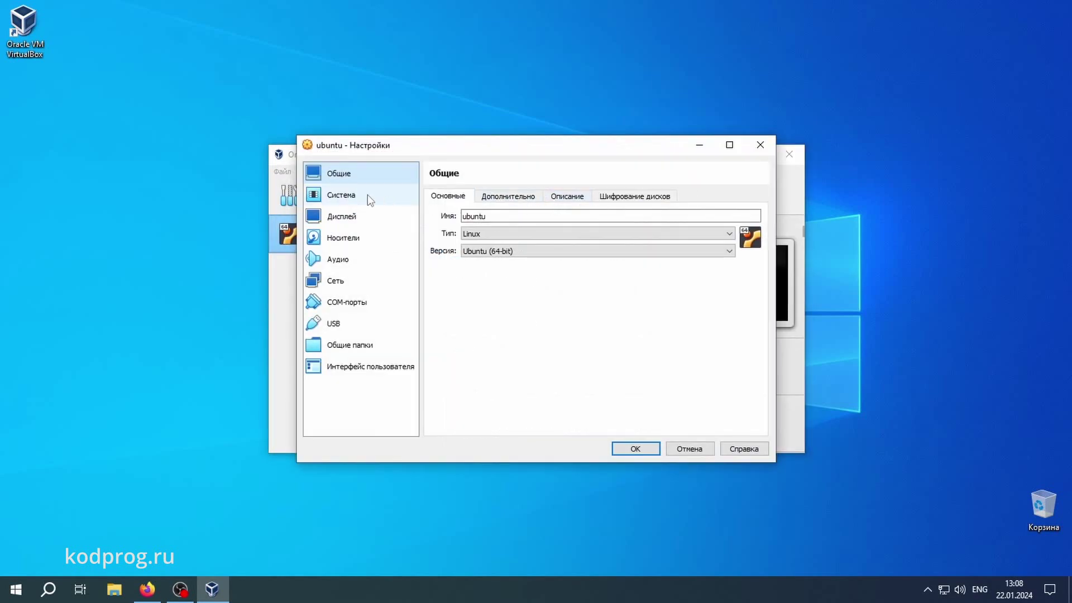
left_click(508, 197)
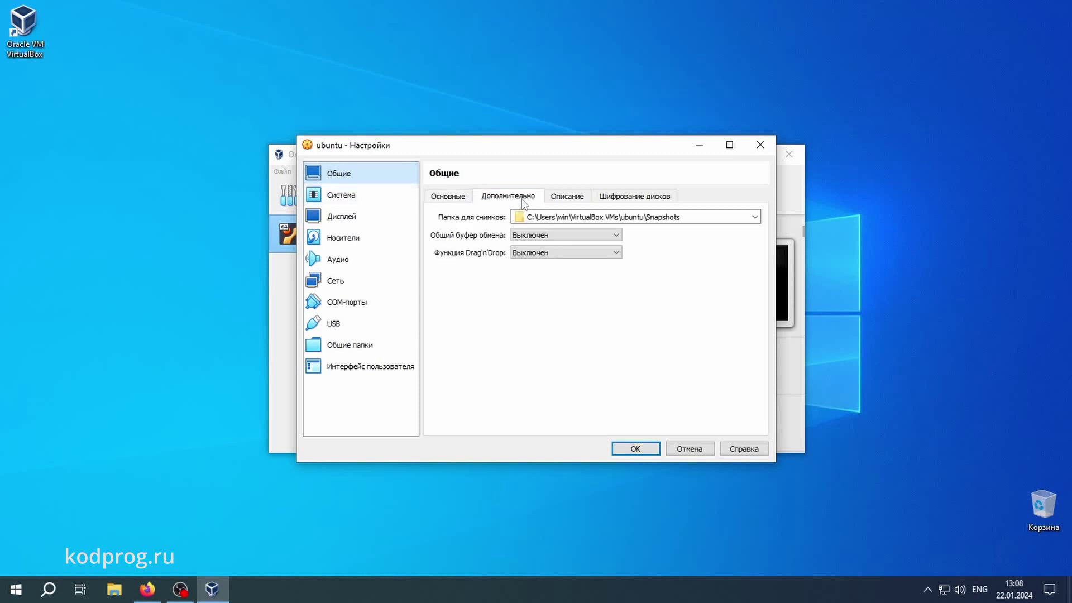
left_click(584, 198)
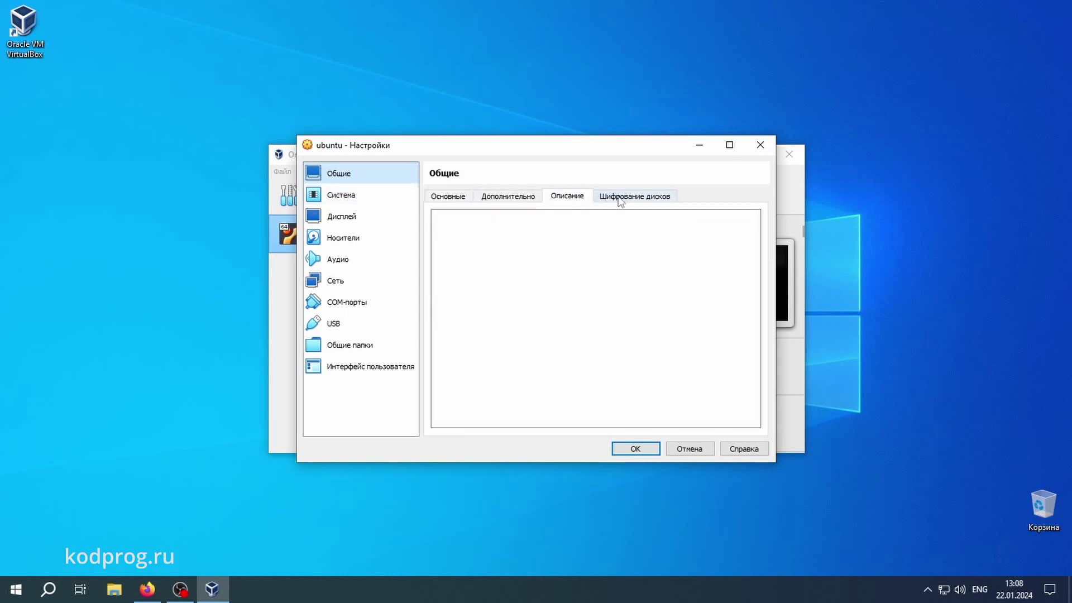
left_click(625, 197)
left_click(448, 196)
left_click(350, 195)
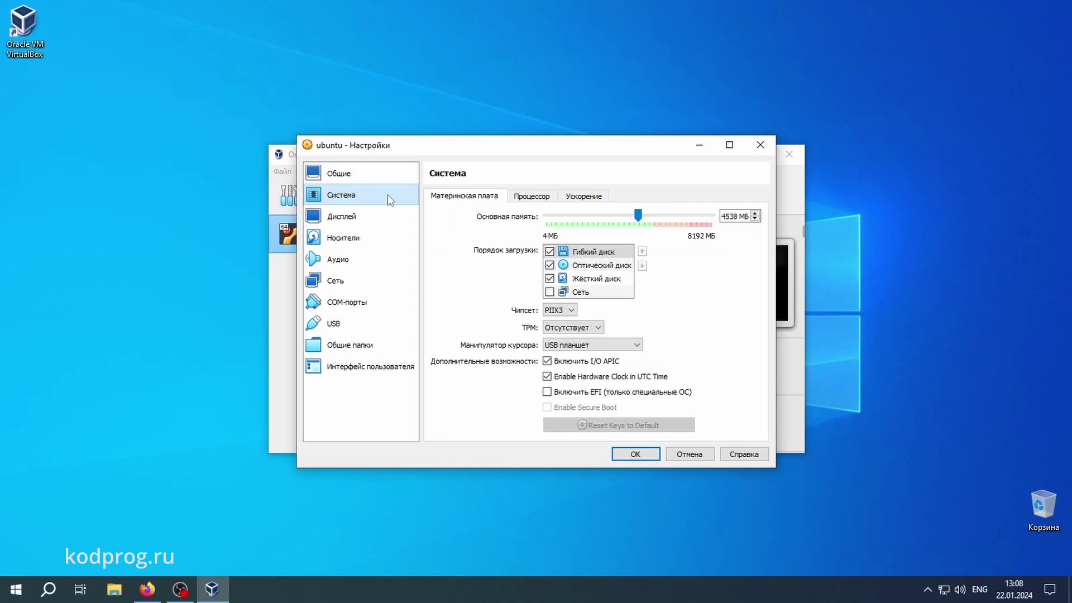
left_click(528, 199)
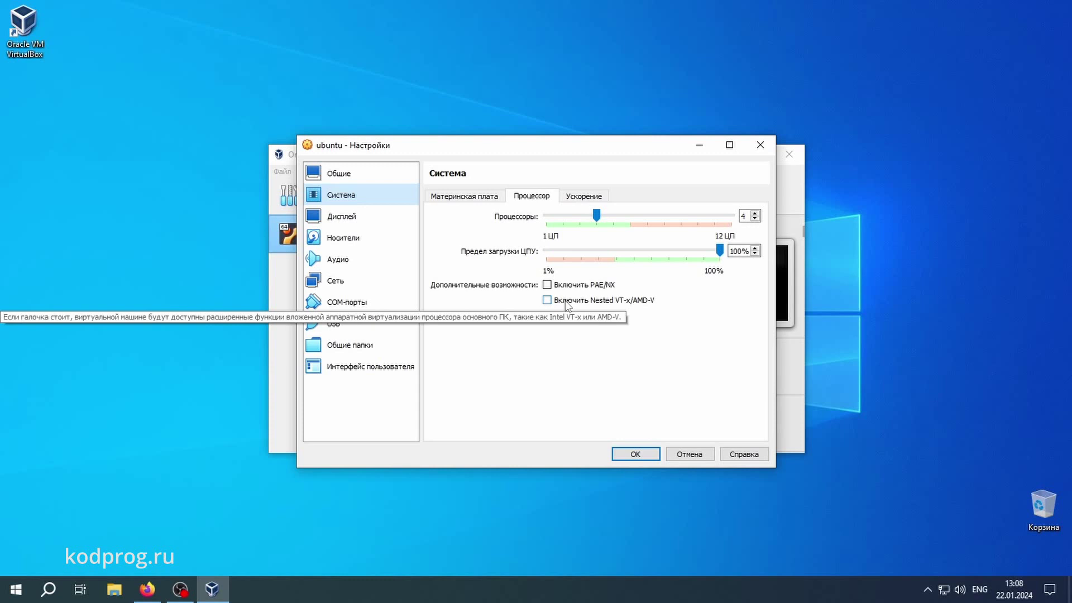
left_click(584, 196)
Set video memory to 128 MB on the Display page and save the machine settings
left_click(341, 217)
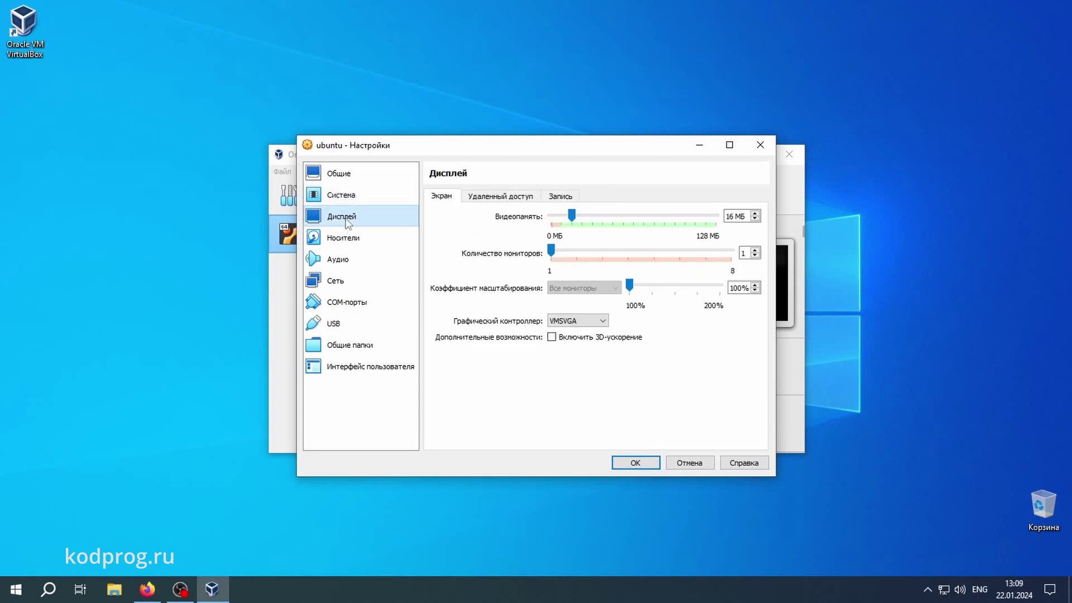
left_click_drag(571, 216, 734, 231)
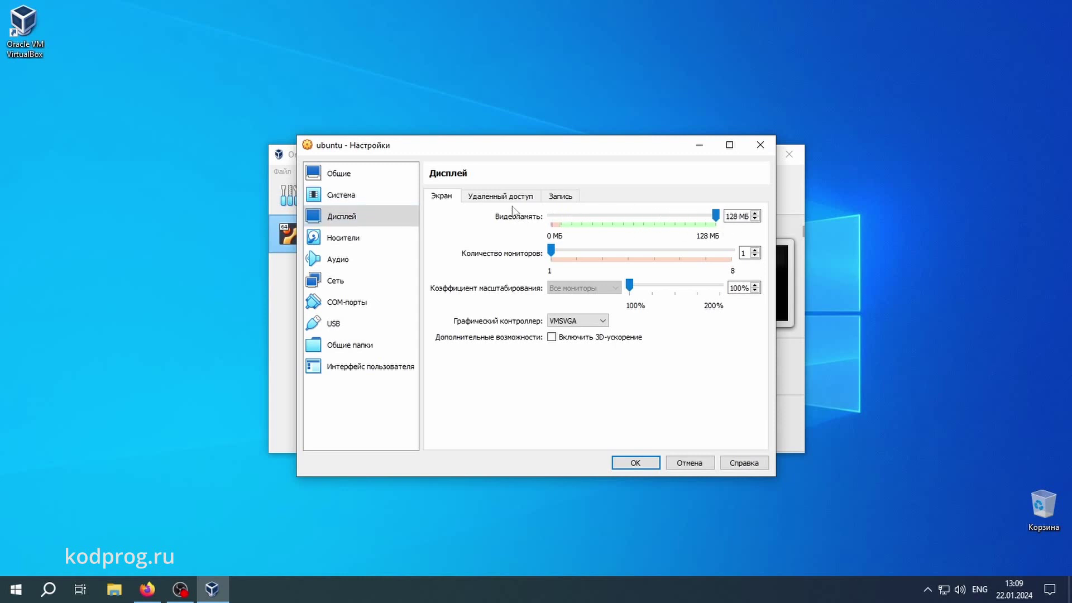
left_click(634, 463)
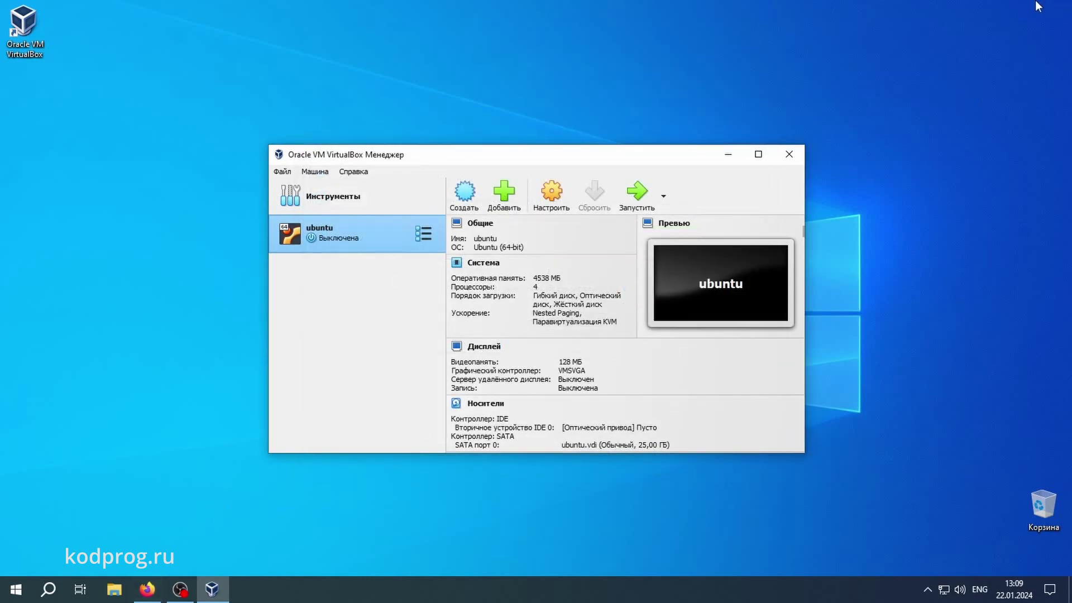
left_click(728, 154)
Search for ubuntu, open ubuntu.com and save its cookie preferences
left_click(147, 589)
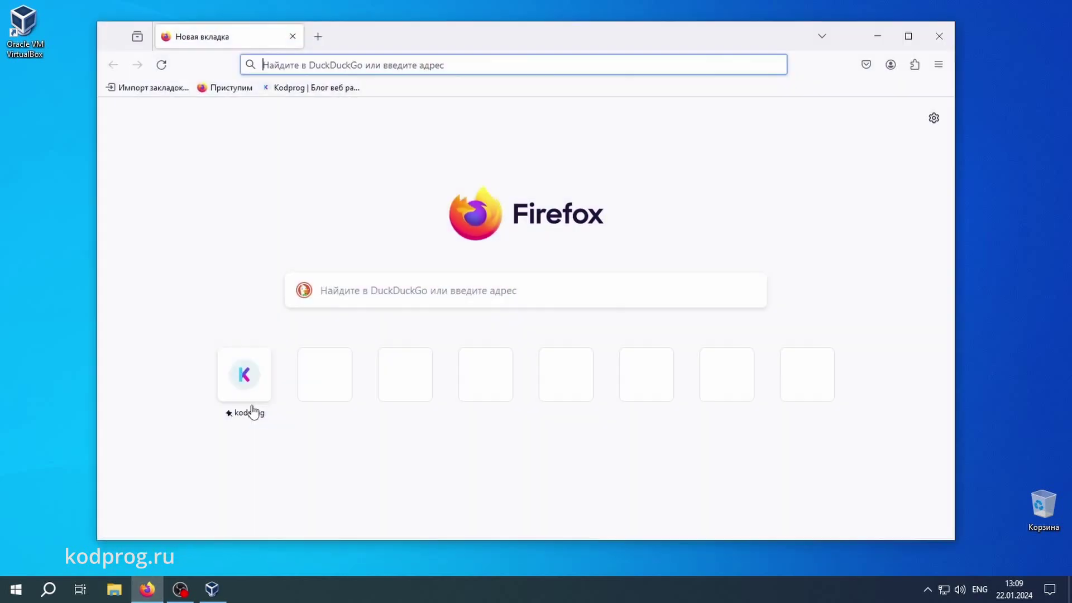
type("ubuntu")
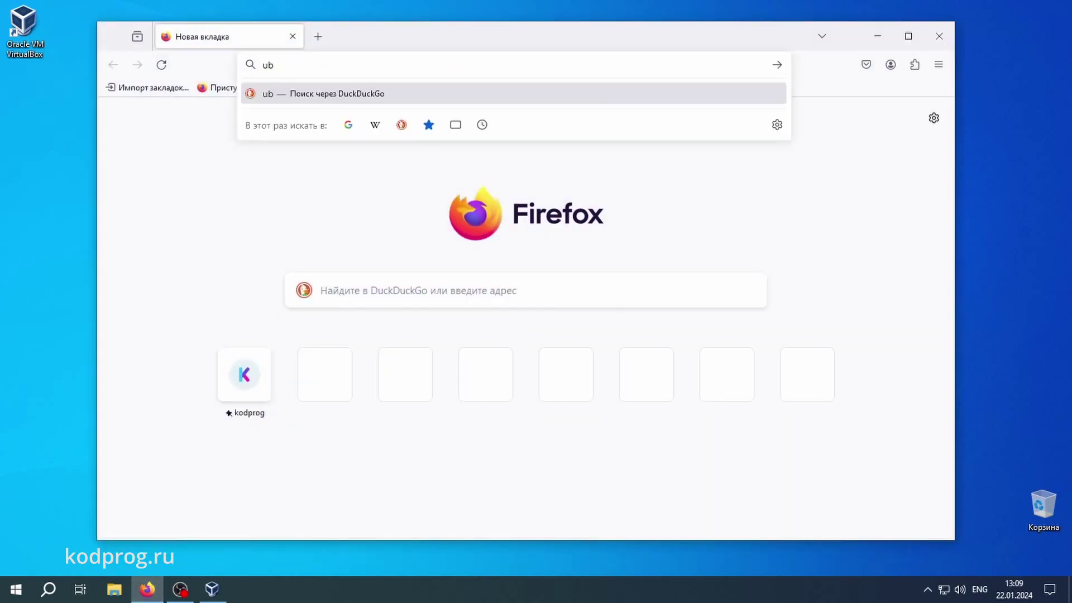
key("Return")
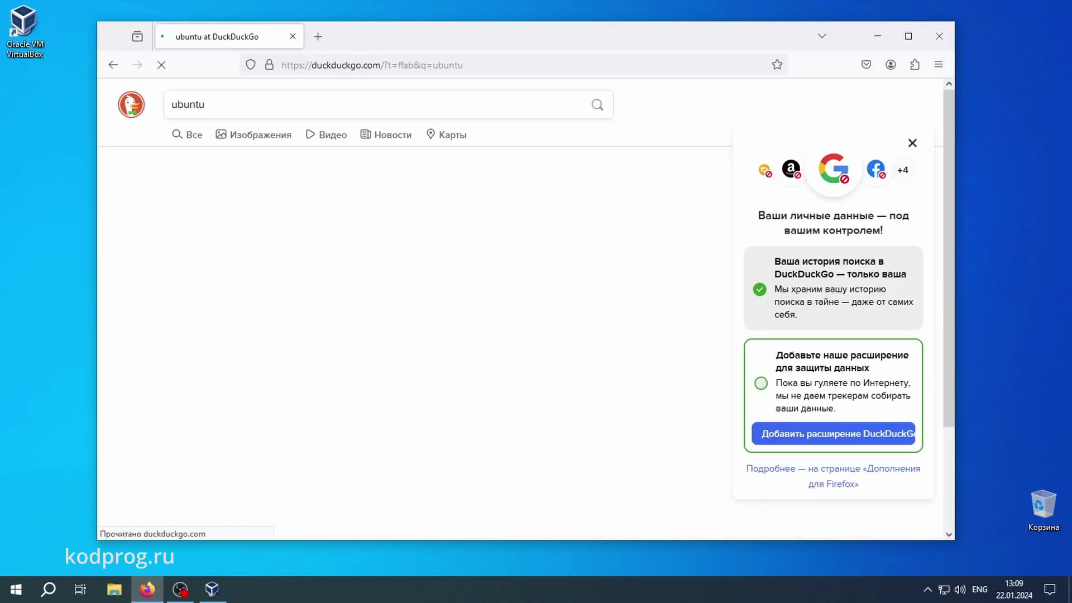
left_click(269, 210)
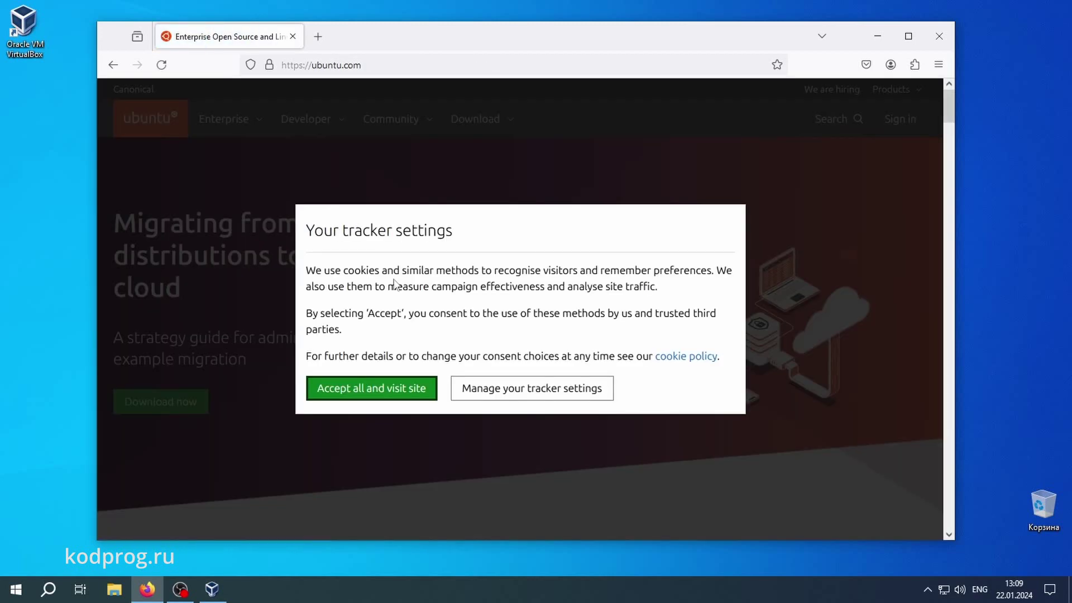
left_click(474, 388)
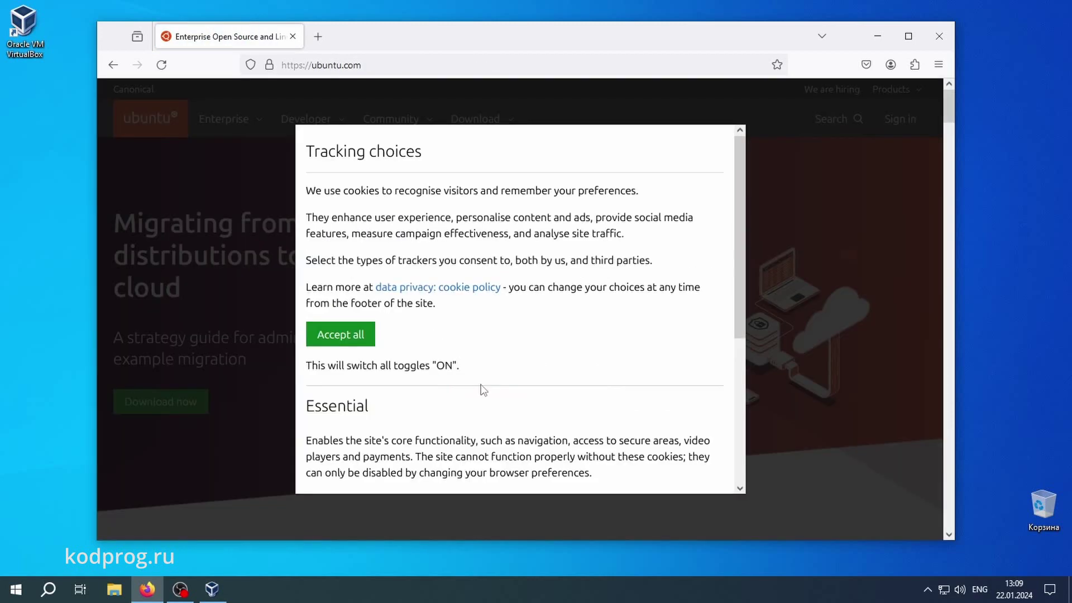
scroll(477, 386, "down", 4)
left_click(394, 469)
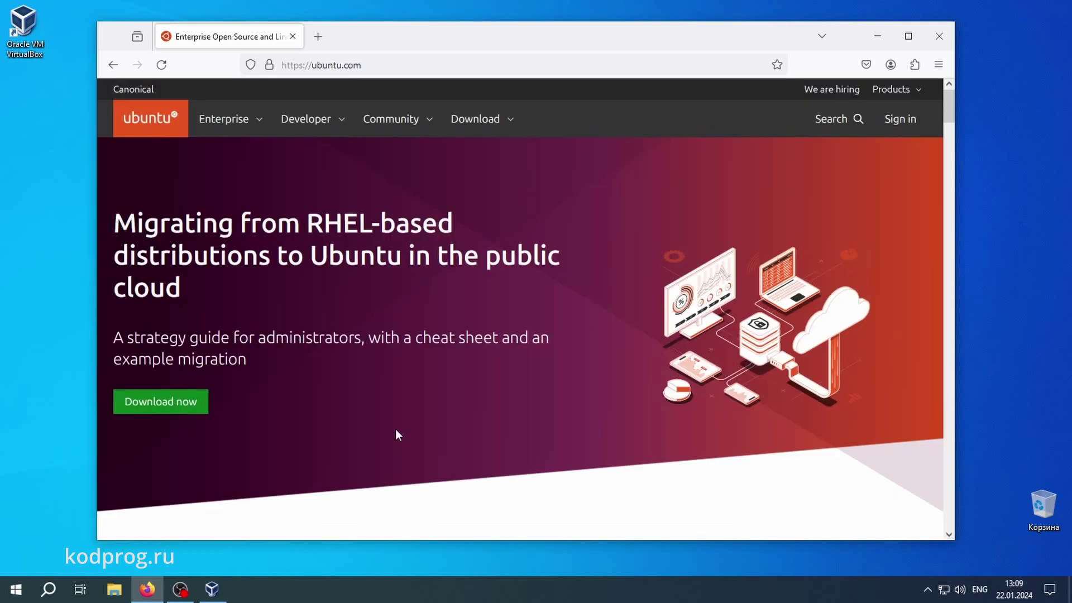
Download the Ubuntu 22.04.3 Desktop (64-bit) torrent from the alternative downloads page
left_click(472, 124)
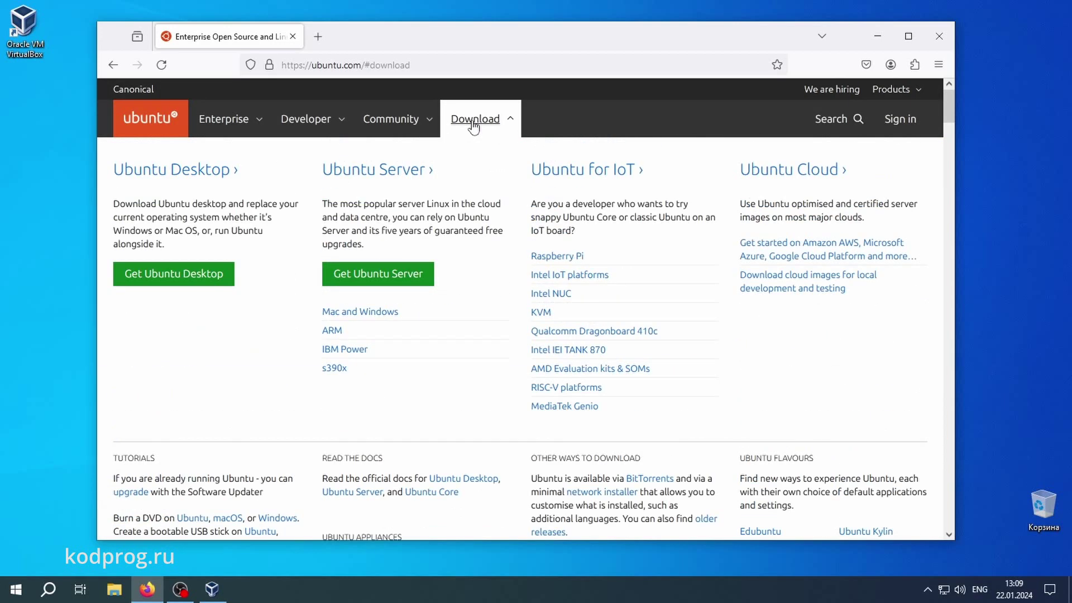
left_click(202, 174)
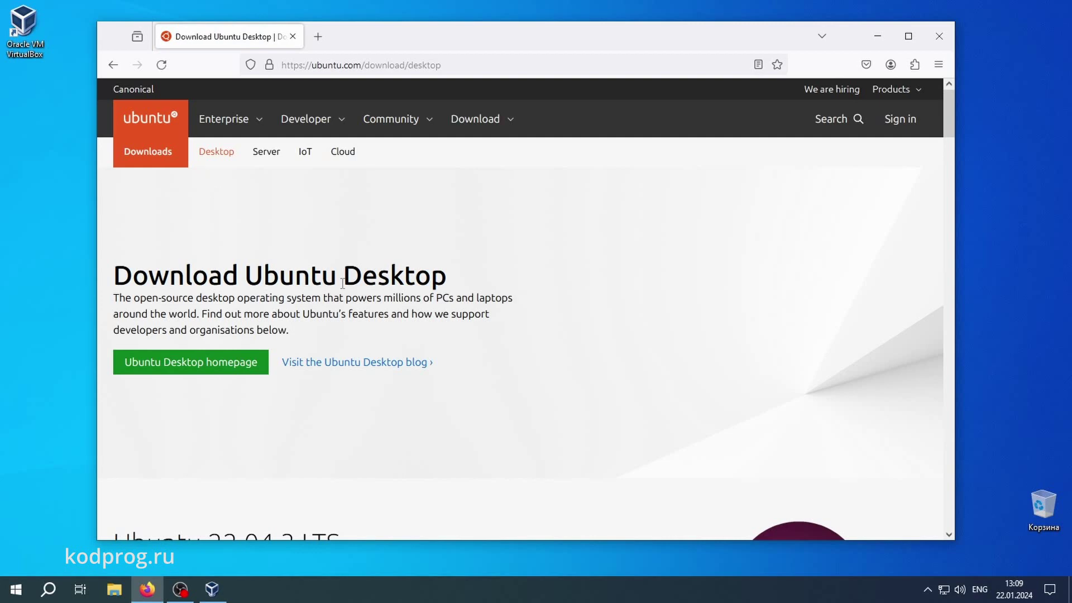
scroll(343, 283, "down", 7)
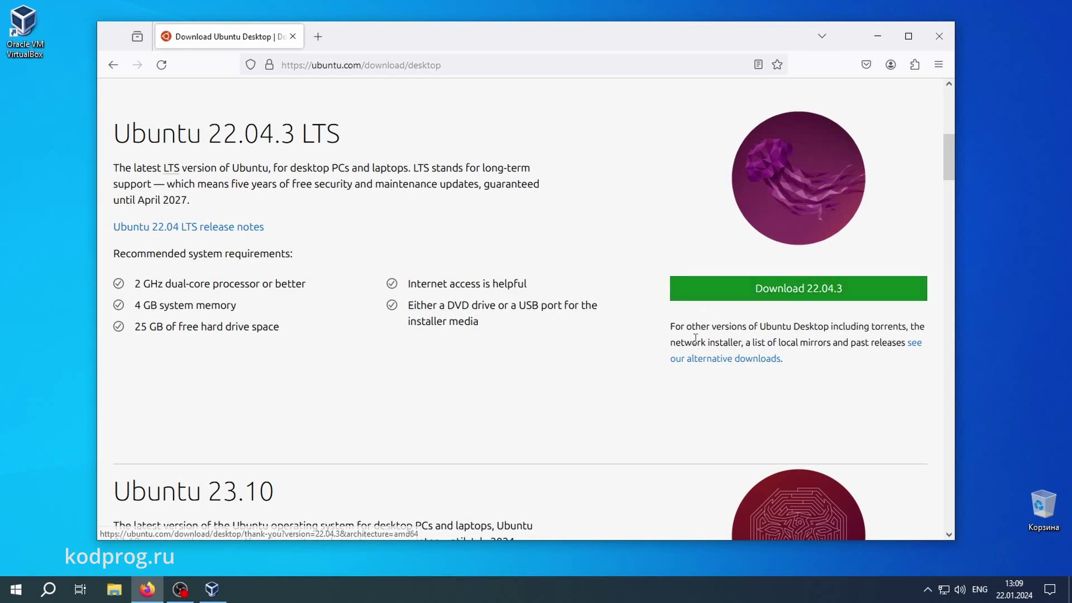
left_click(706, 360)
scroll(458, 270, "down", 1)
scroll(437, 265, "down", 10)
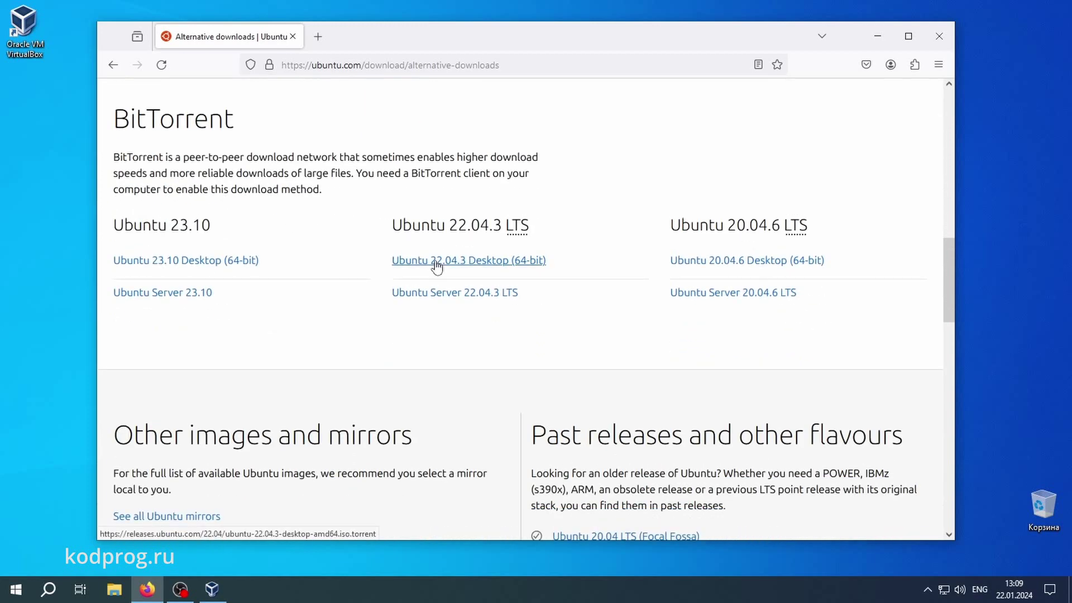
left_click(436, 265)
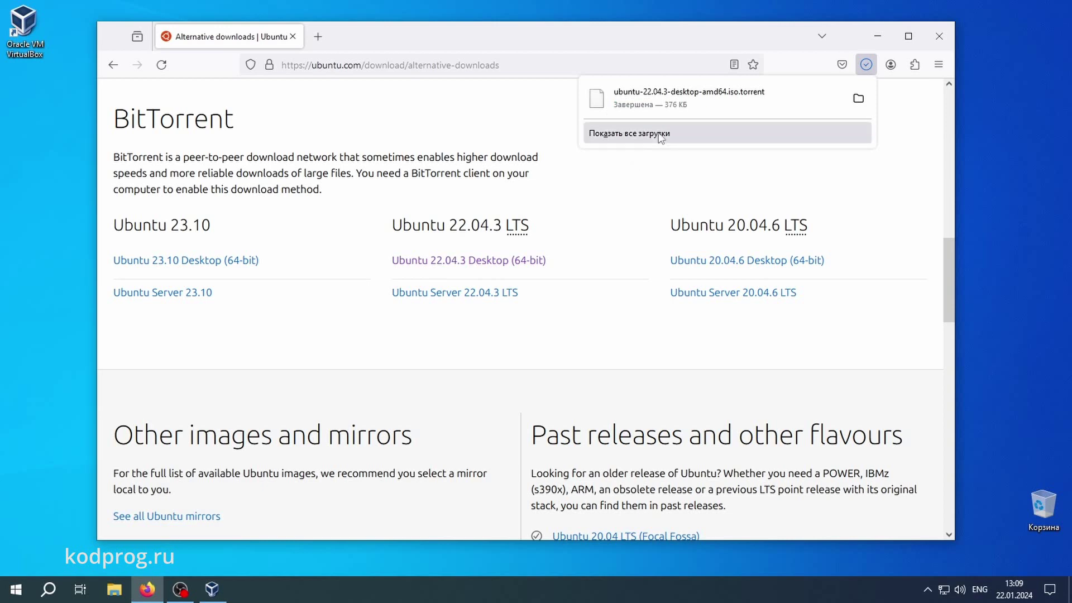
Try opening the downloaded torrent file, dismiss the open-with prompt, and start a new tab
left_click(680, 115)
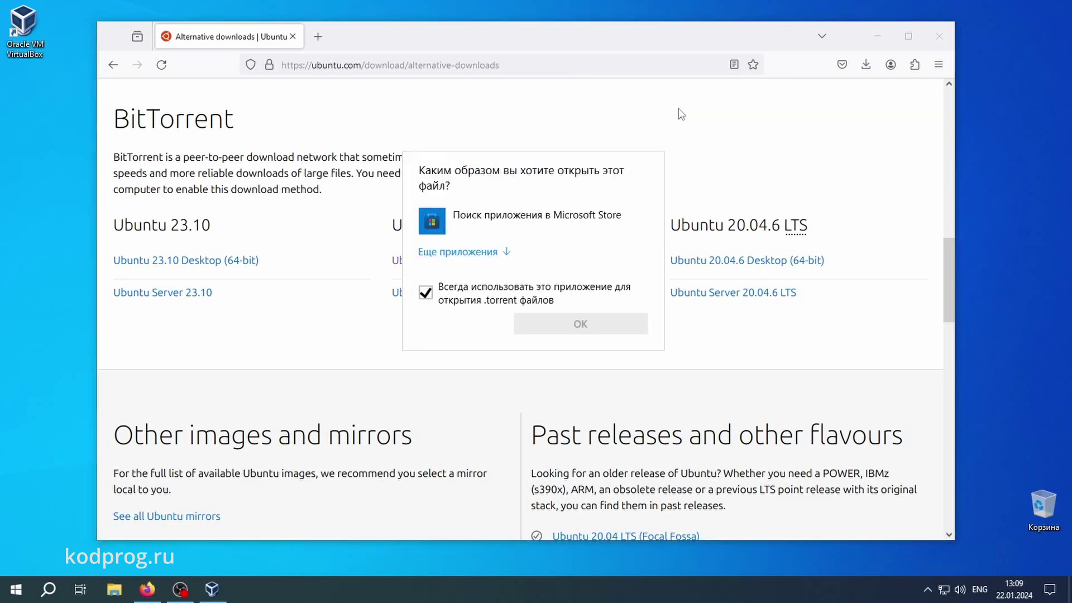
left_click(691, 150)
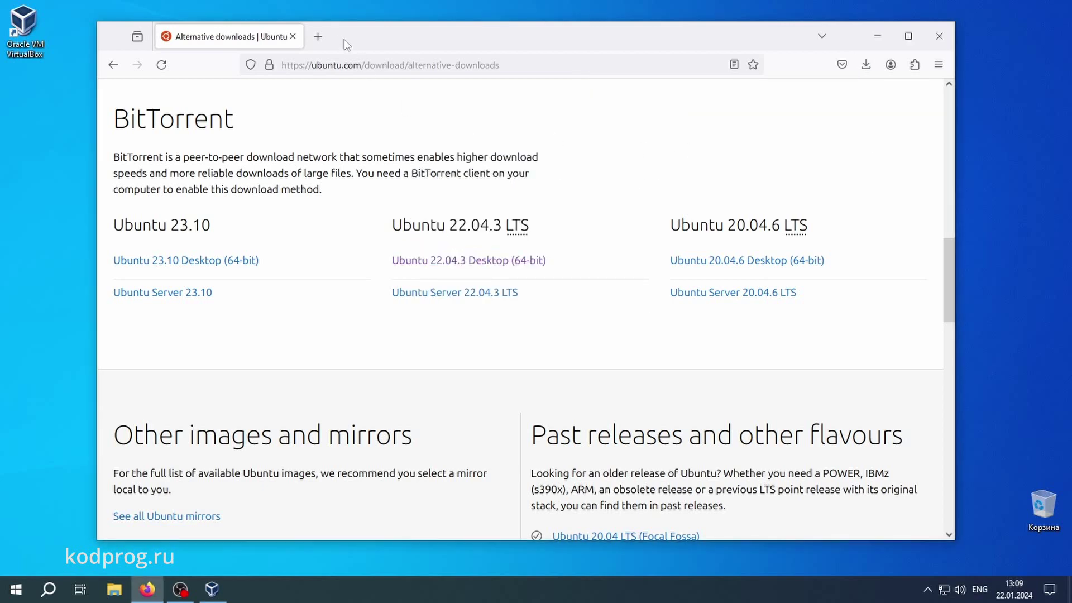
left_click(324, 38)
Search for qbittorrent and open the qBittorrent official website
type("qbit")
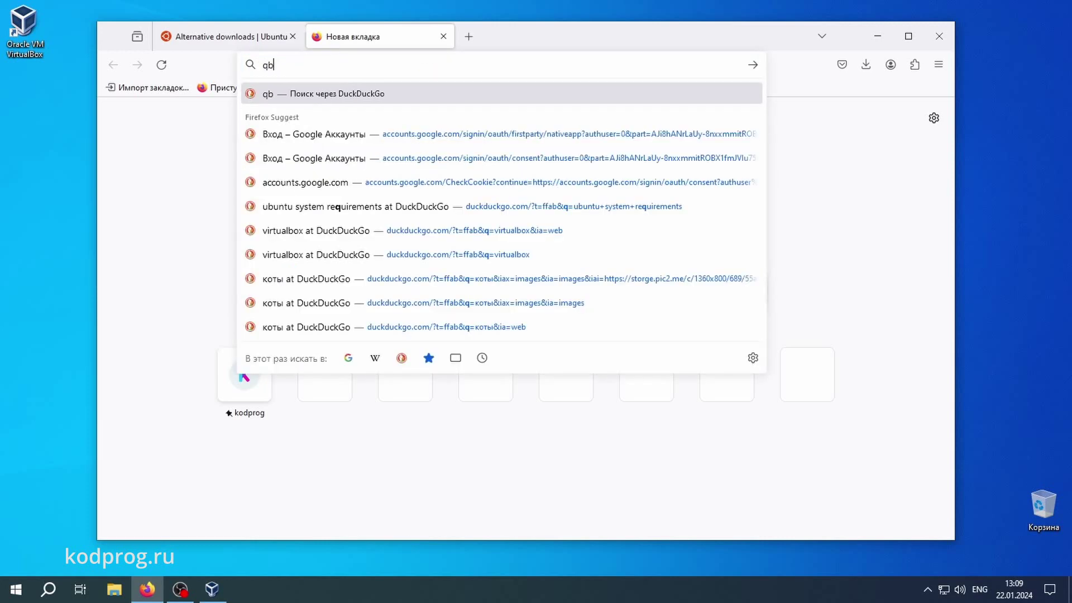
left_click(286, 118)
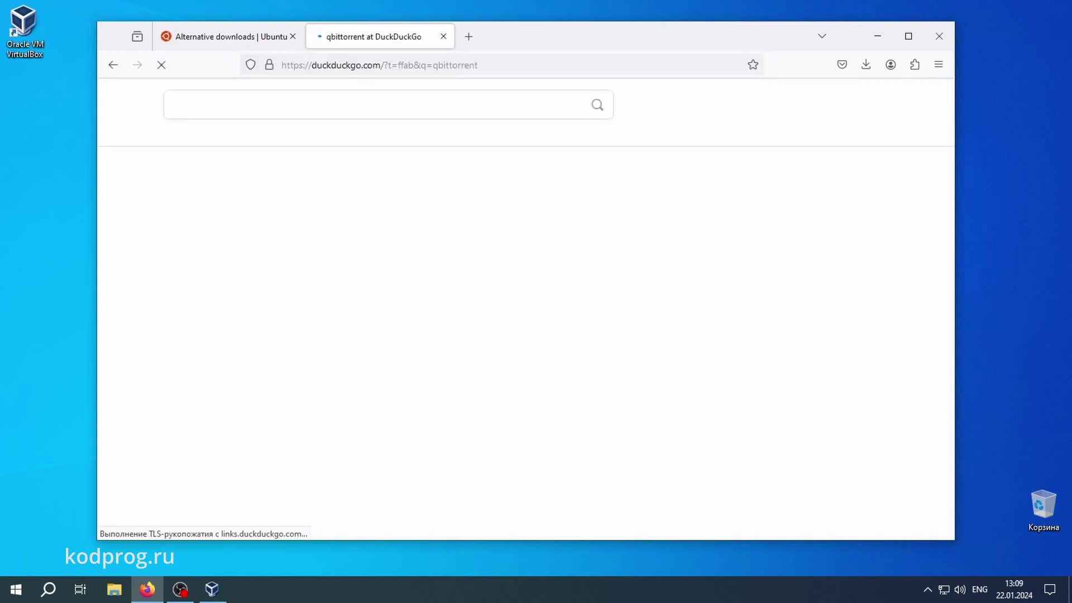
left_click(255, 217)
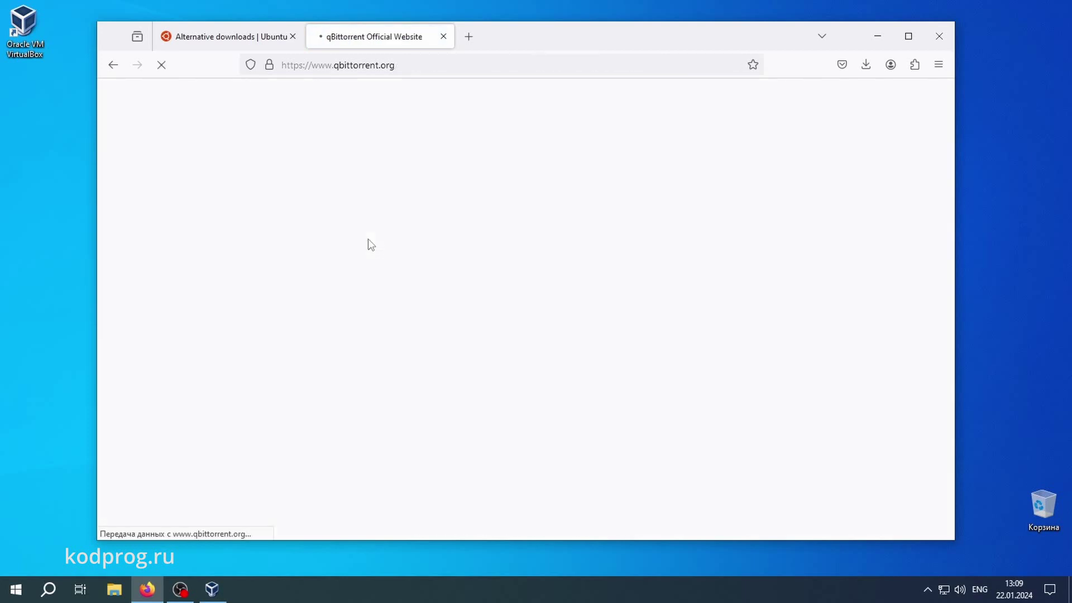
scroll(368, 245, "down", 6)
scroll(369, 260, "down", 2)
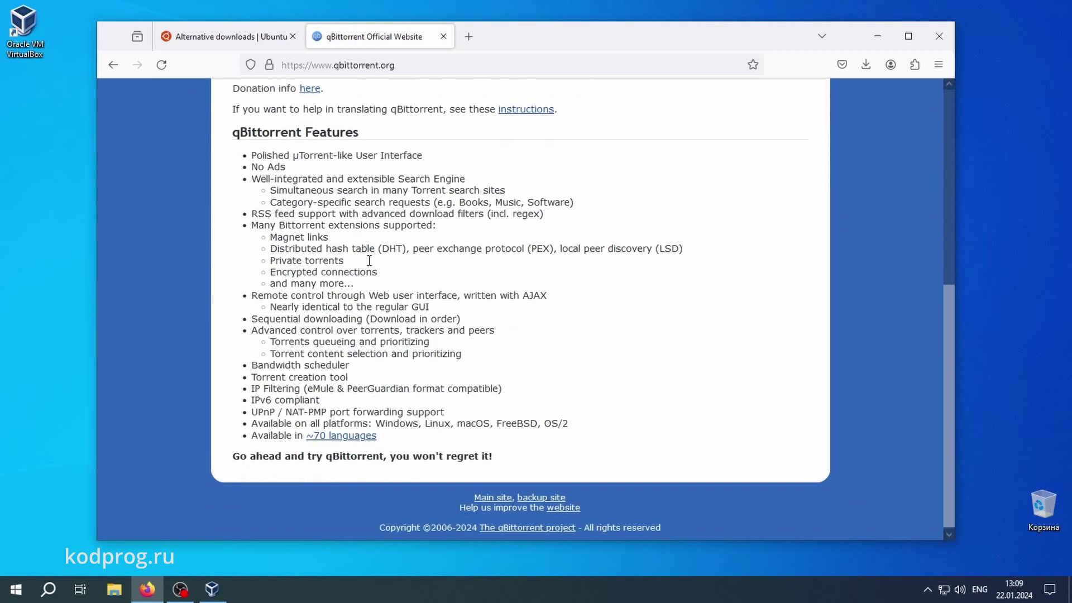
scroll(369, 260, "up", 6)
Download the qBittorrent 4.6.3 Windows x64 installer from FossHub and run it
left_click(470, 220)
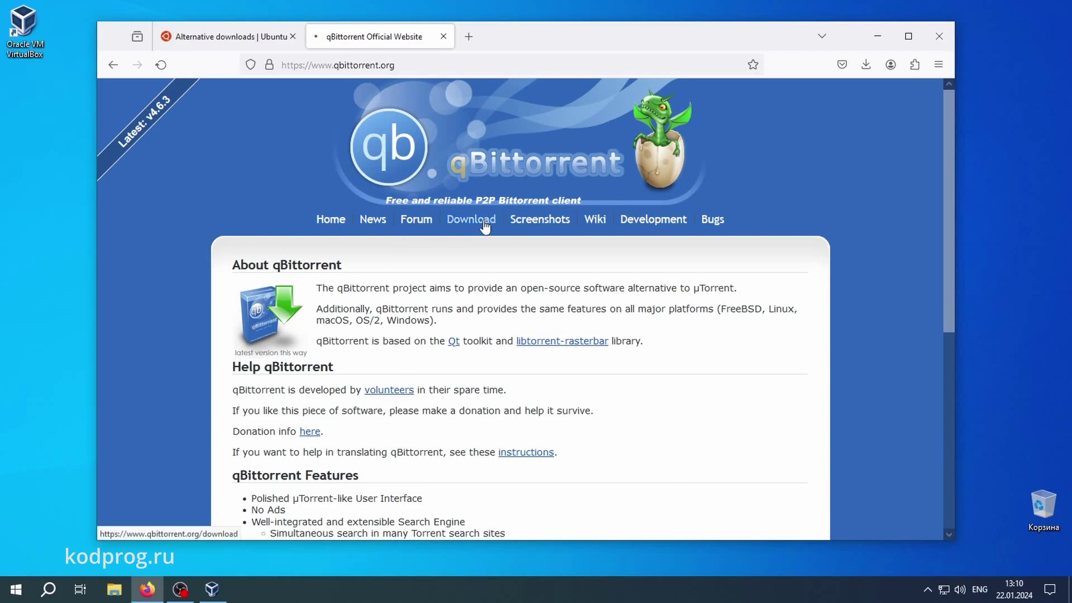
scroll(411, 265, "down", 3)
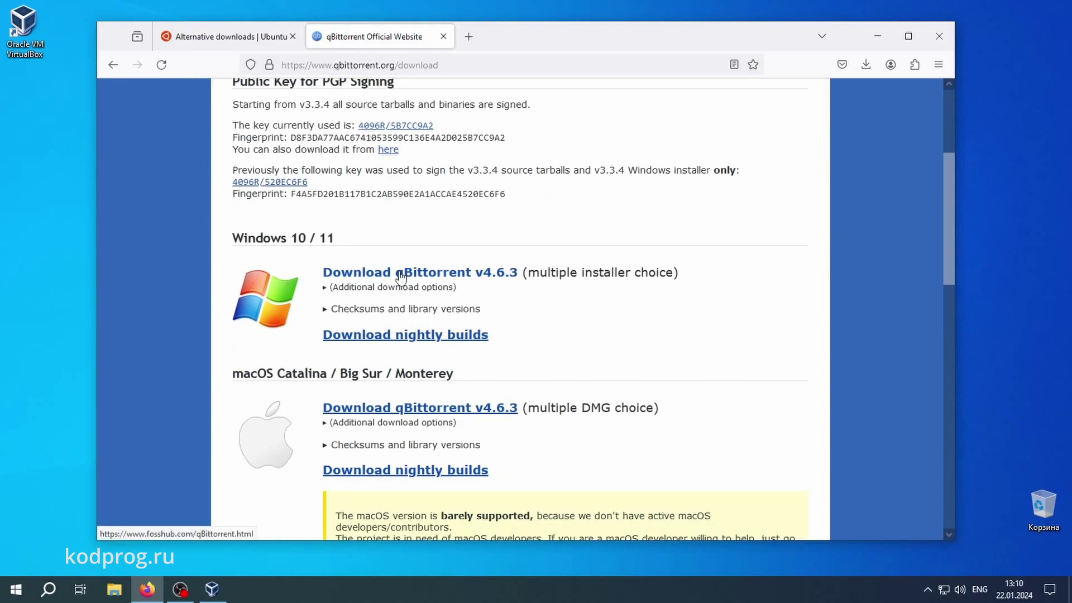
left_click(400, 273)
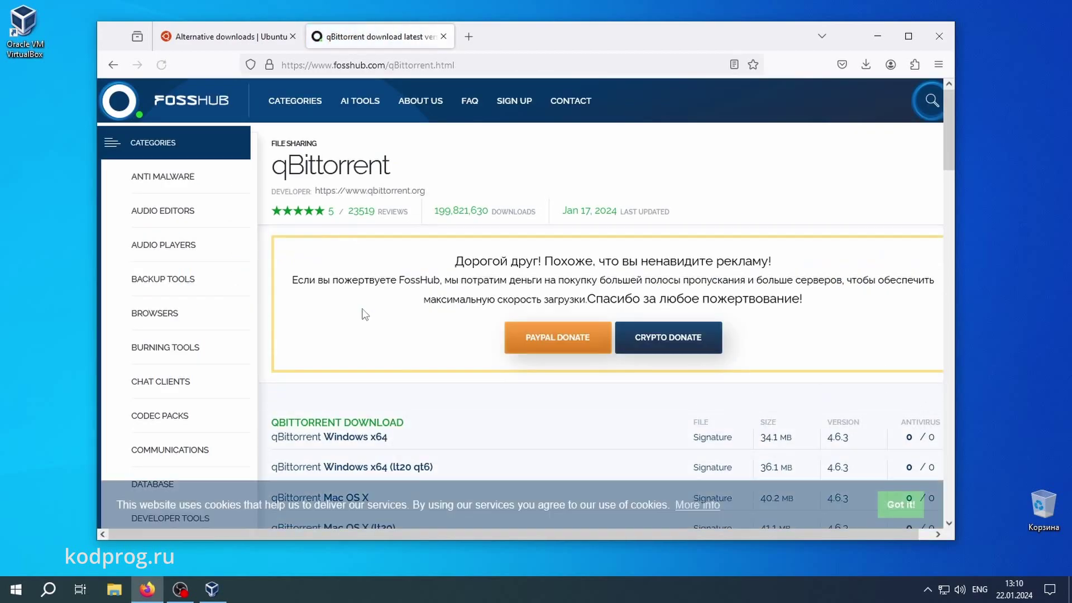
scroll(364, 311, "down", 3)
left_click(360, 233)
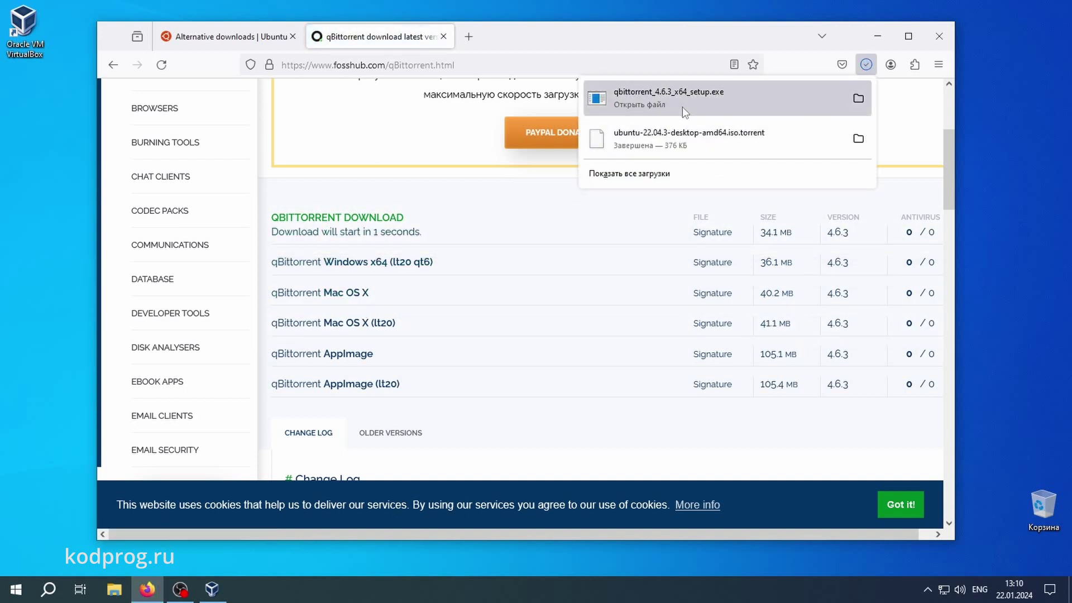
left_click(683, 106)
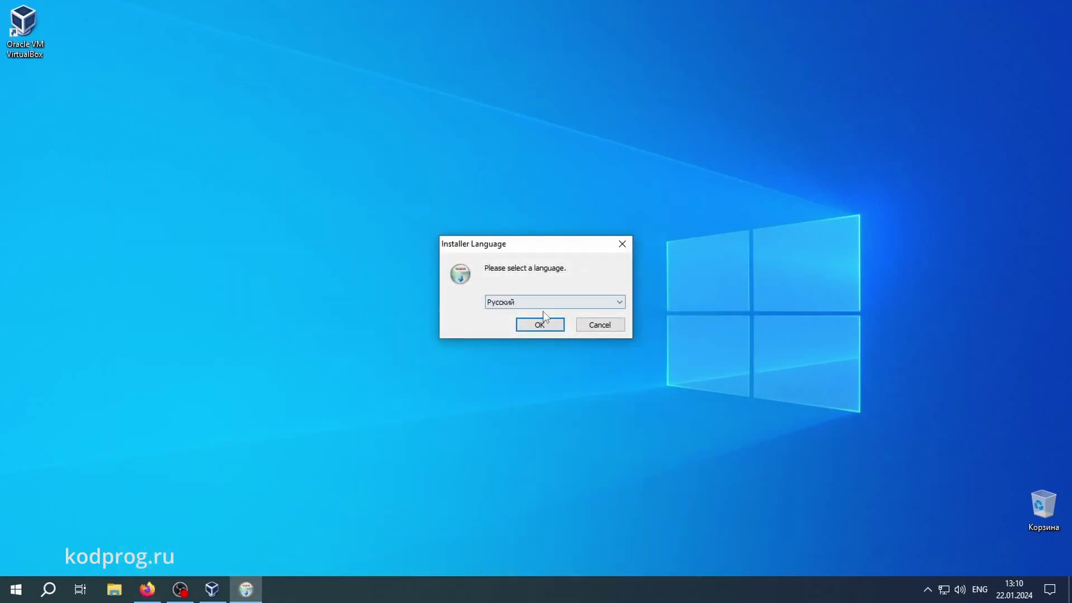
Install qBittorrent 4.6.3 in Russian with default components into C:\Program Files\qBittorrent, accepting the licence
left_click(539, 323)
left_click(608, 399)
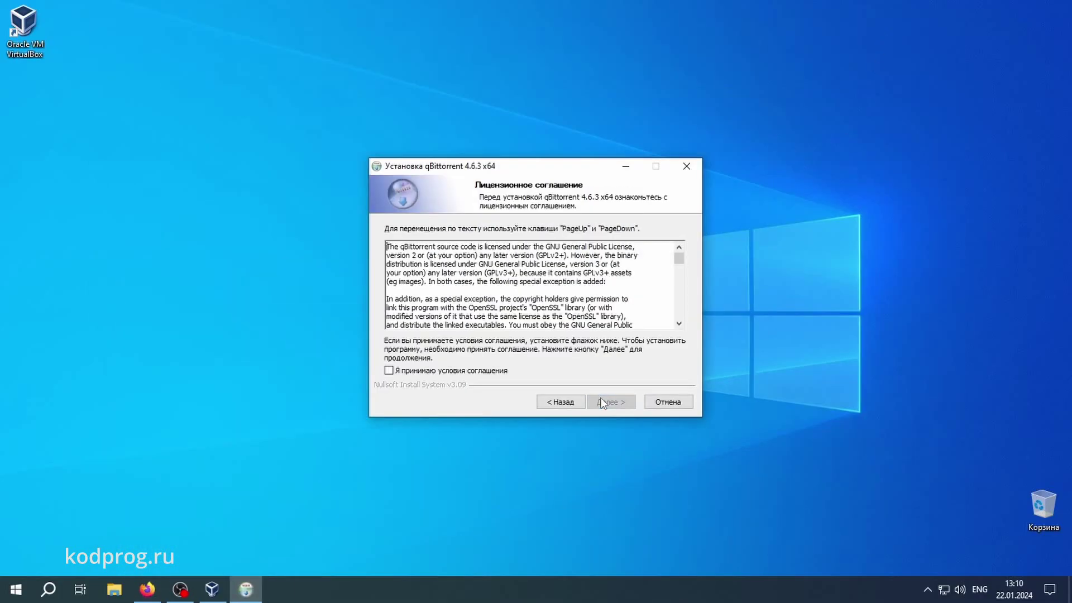
left_click(482, 372)
left_click(606, 402)
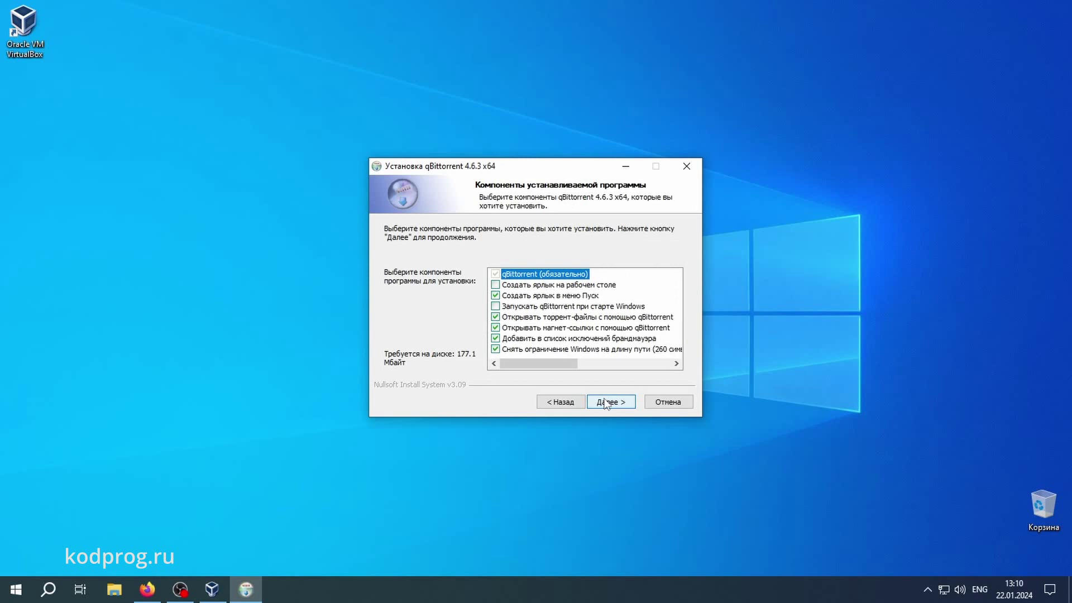
left_click(606, 402)
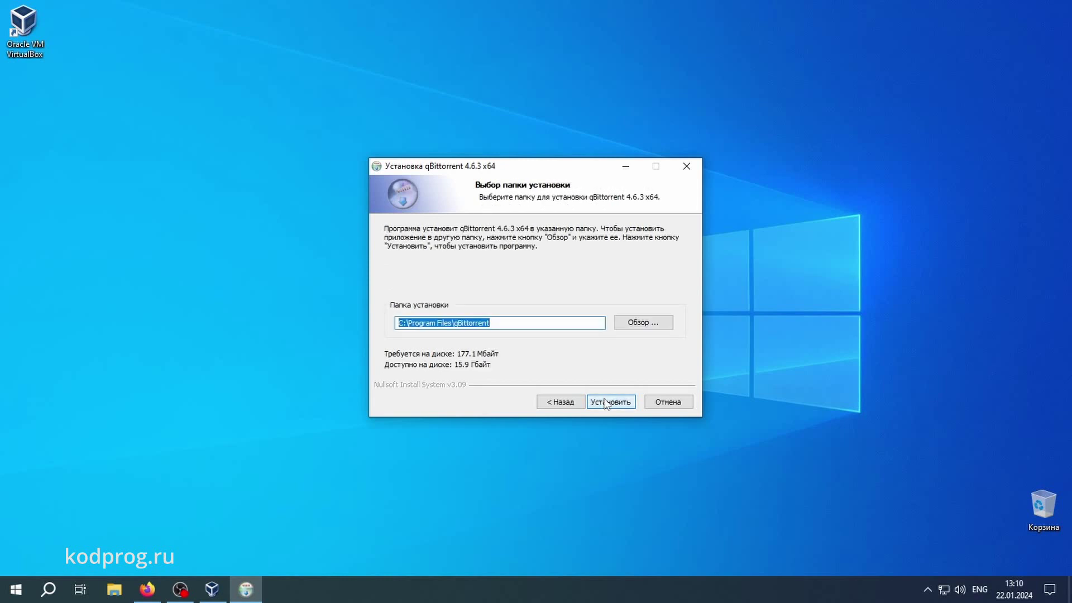
left_click(610, 402)
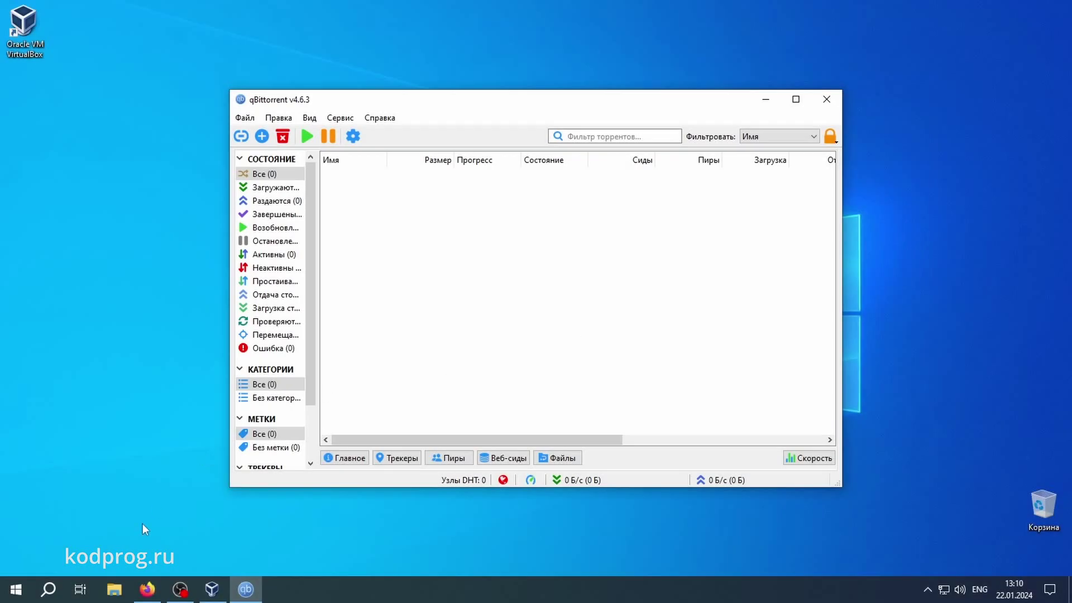
Add the Ubuntu torrent from Downloads to qBittorrent with the Desktop as save folder
left_click(114, 589)
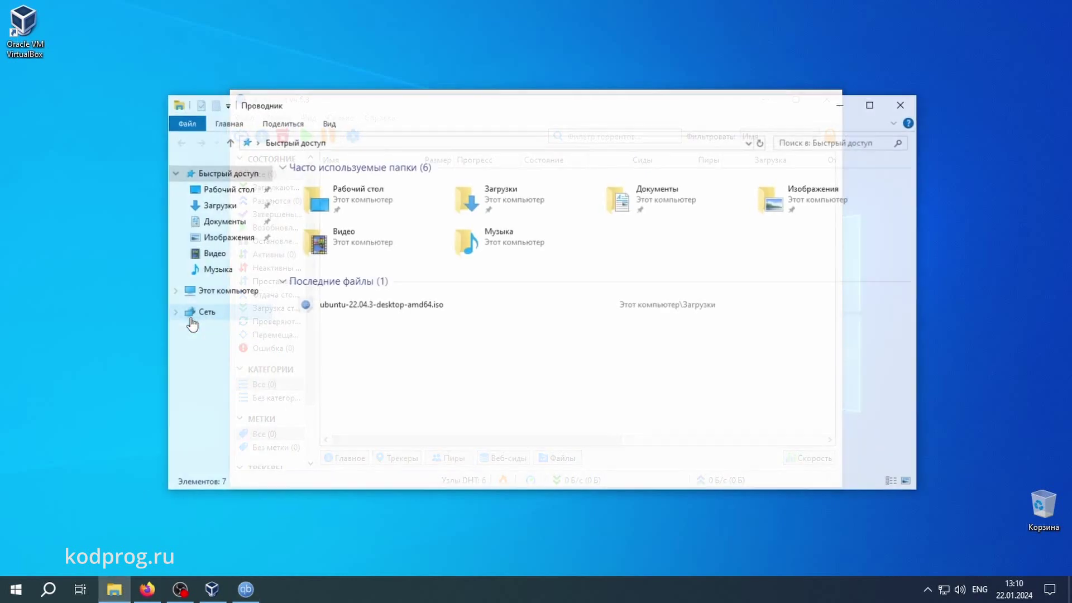
left_click(211, 205)
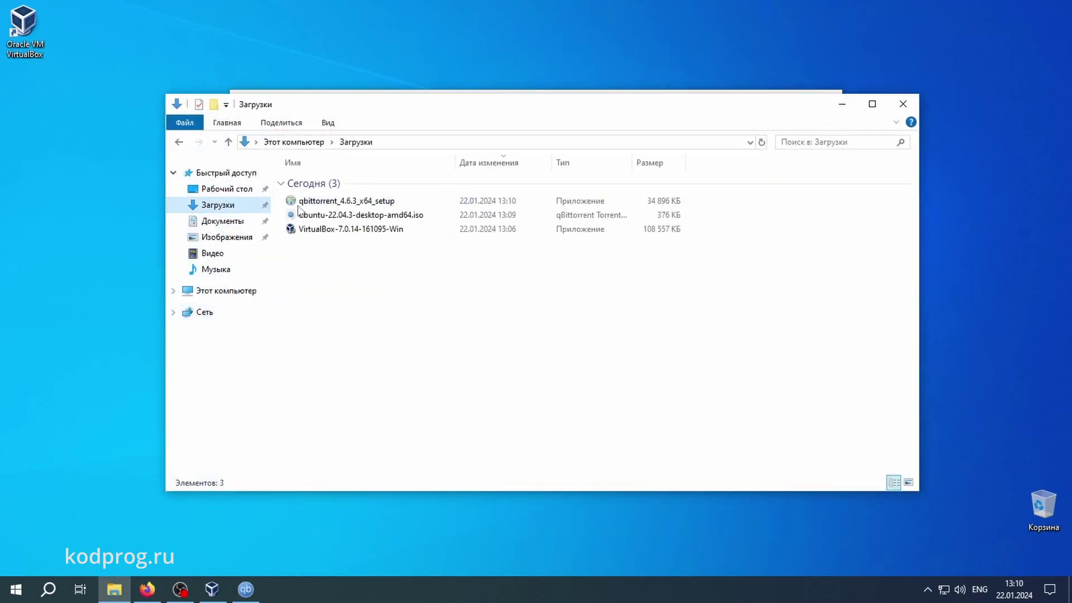
double_click(328, 216)
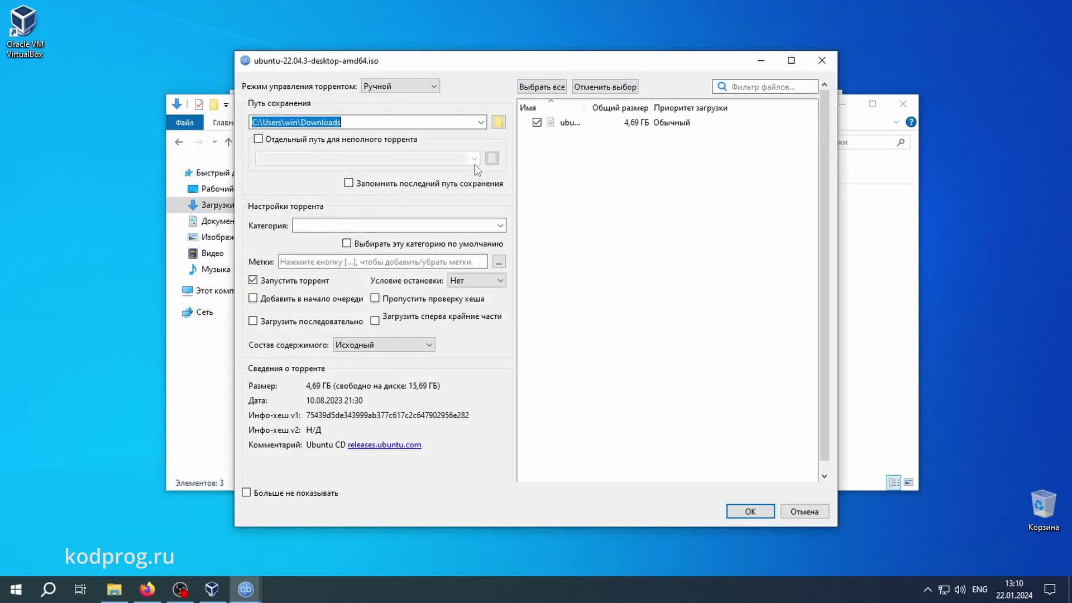
left_click(499, 123)
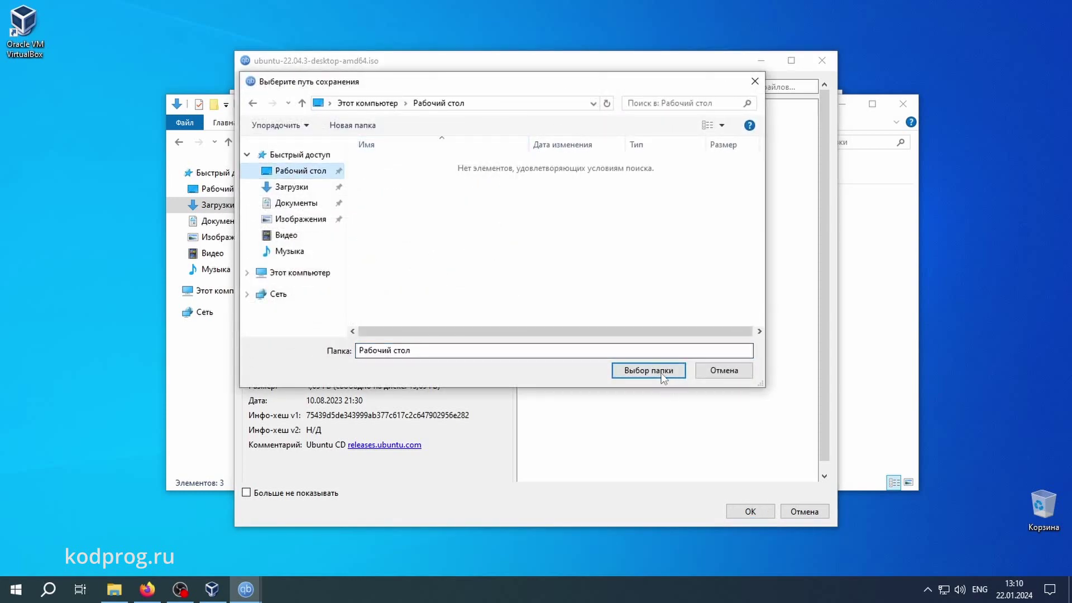
left_click(649, 370)
left_click(743, 505)
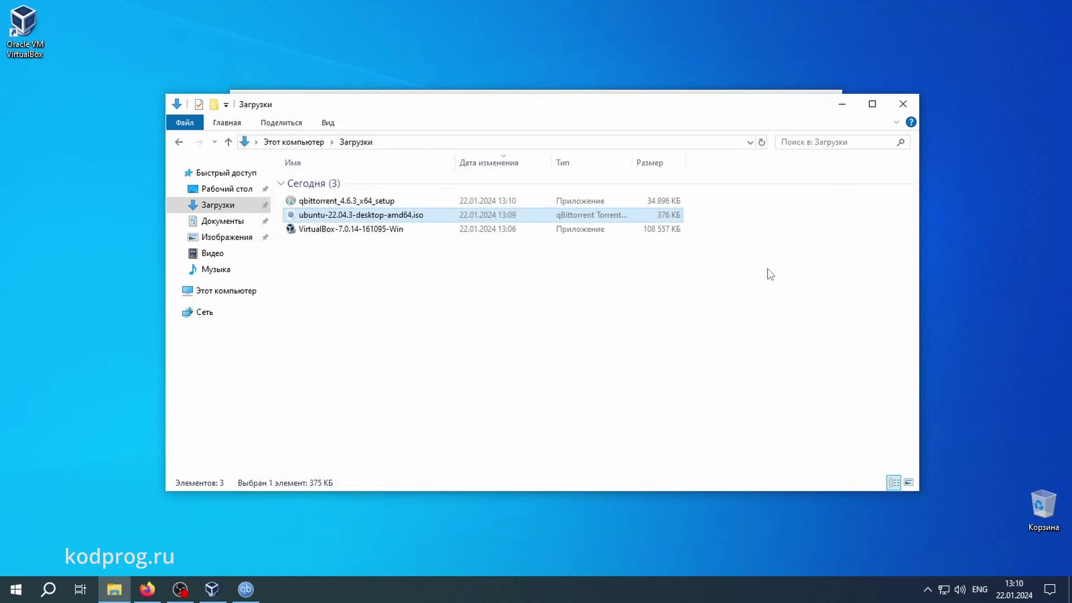
left_click(902, 103)
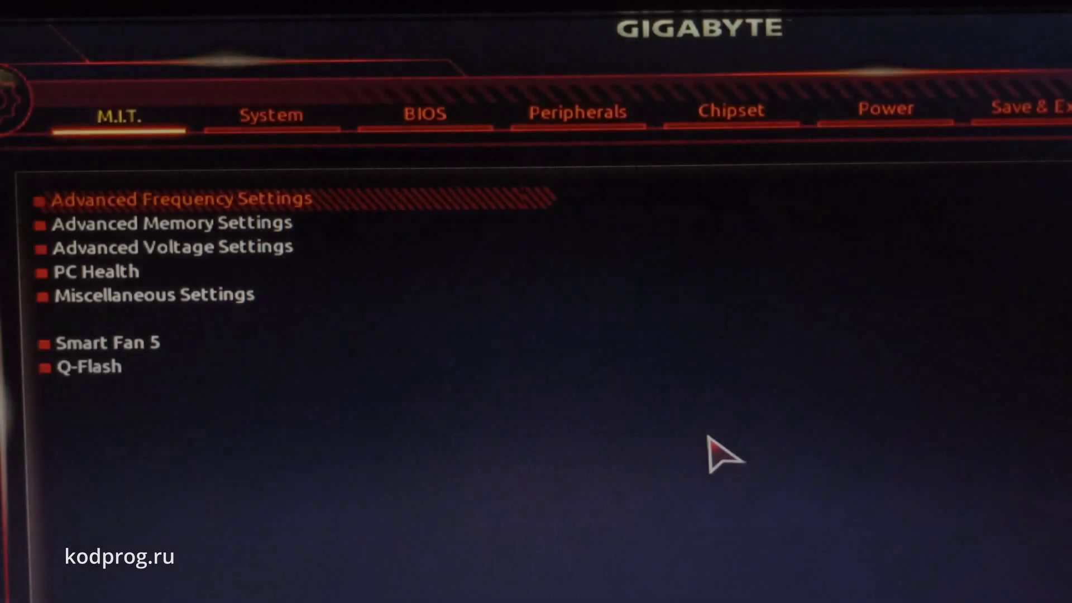
Enable SVM Mode under M.I.T. > Advanced Frequency Settings > Advanced CPU Settings, then save and exit
key("Down")
key("Up")
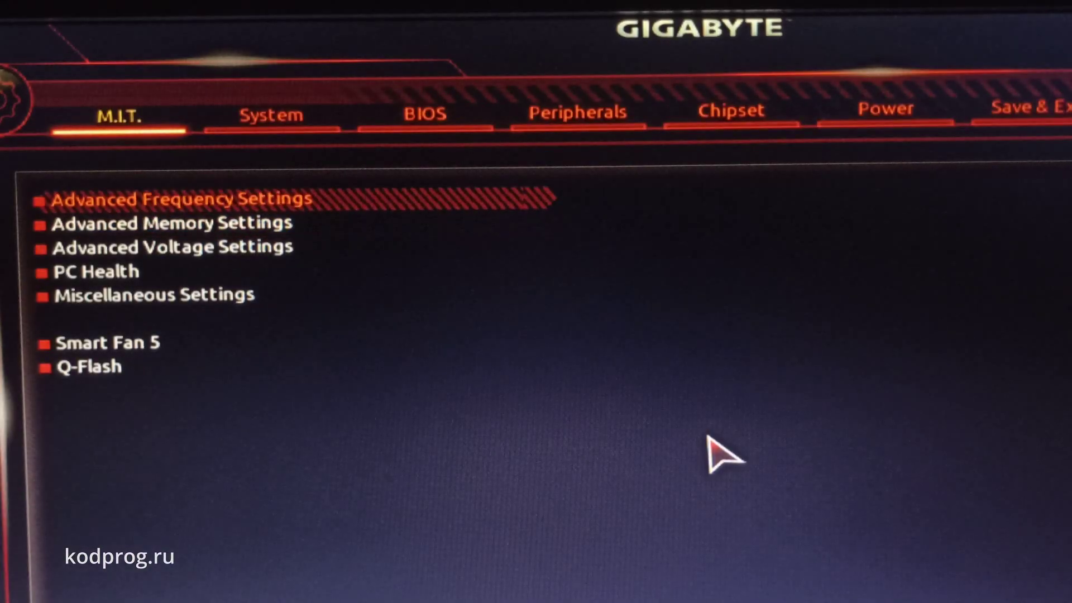
key("Return")
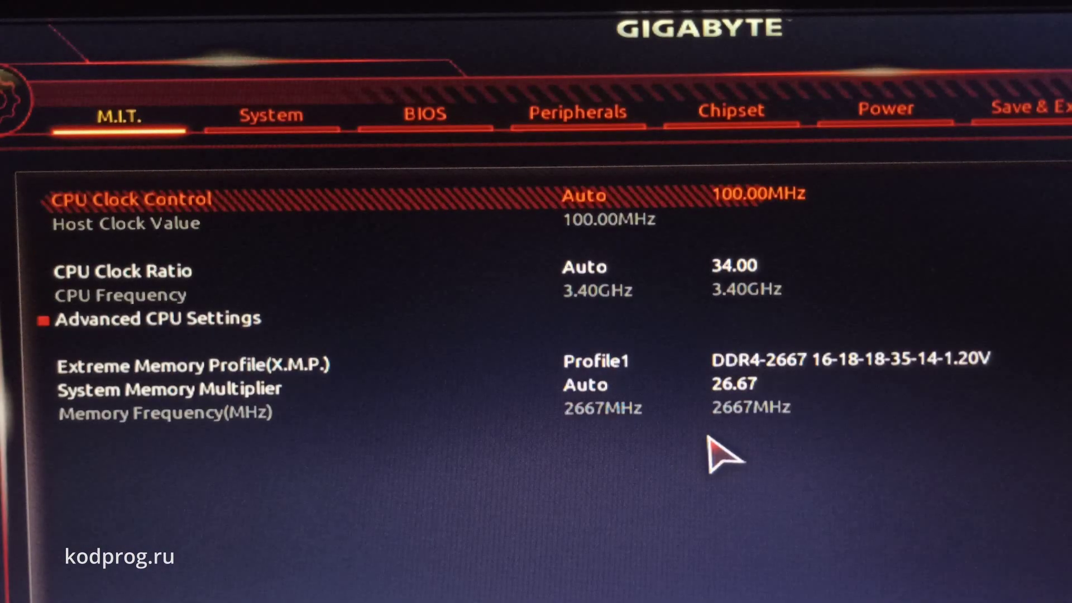
key("Down")
key("Down")
key("Return")
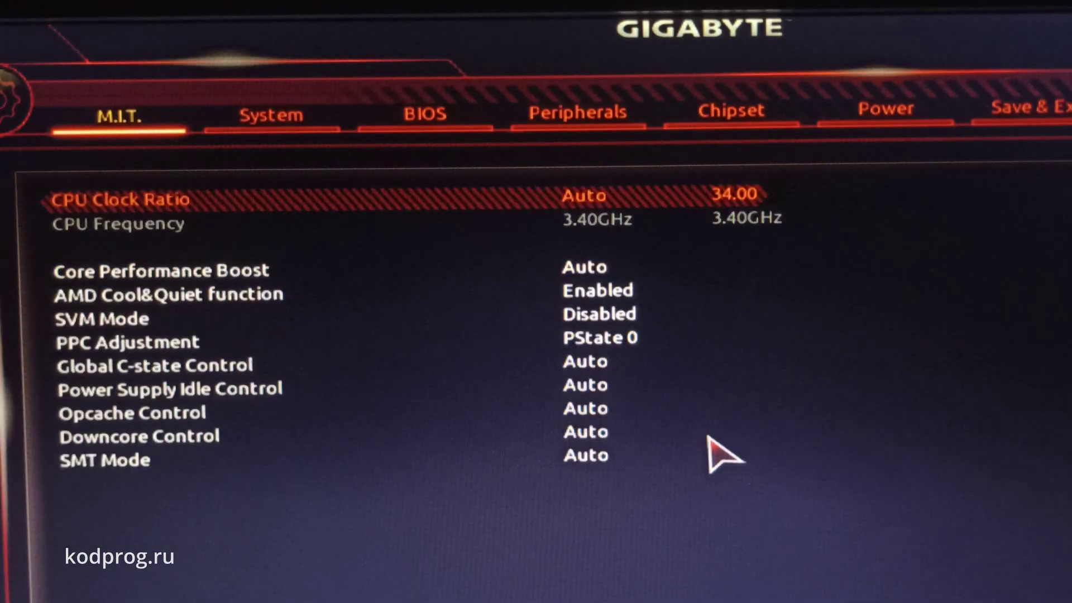
key("Down")
key("Down")
key("Down")
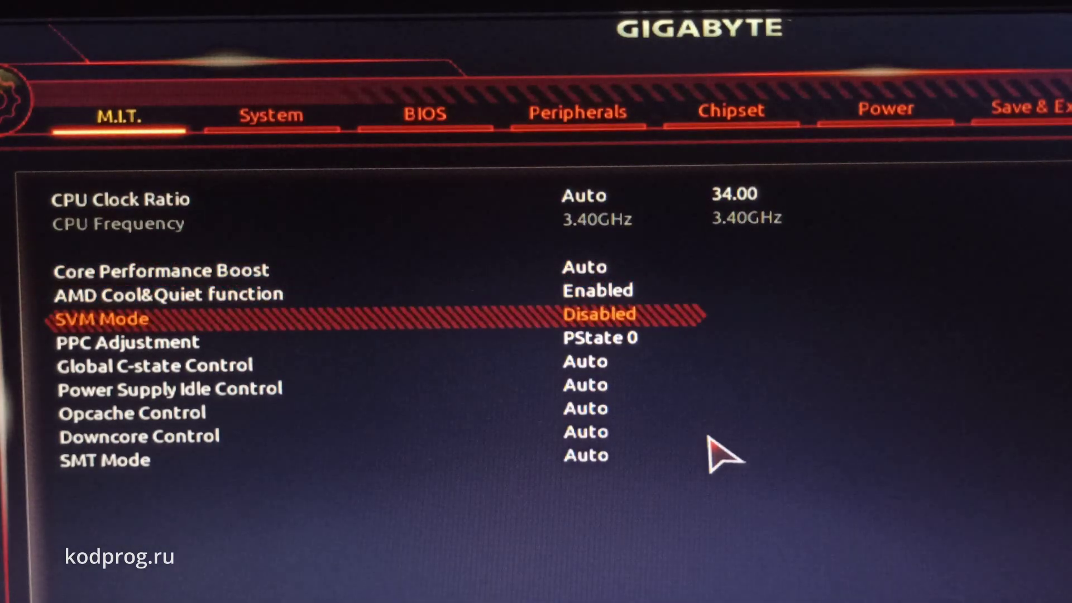
key("Return")
key("Down")
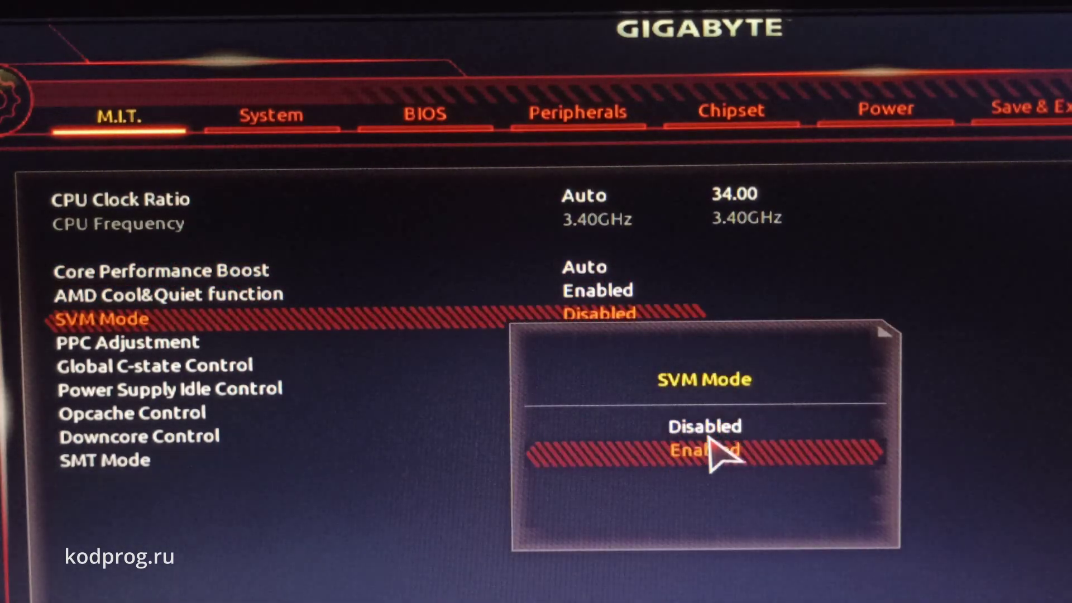
key("Return")
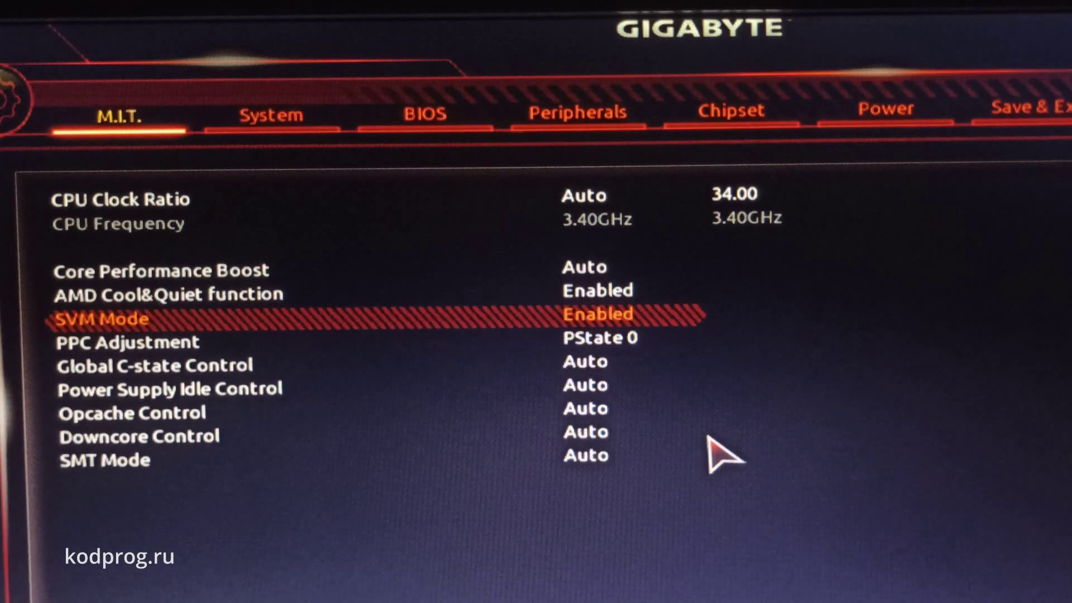
key("F10")
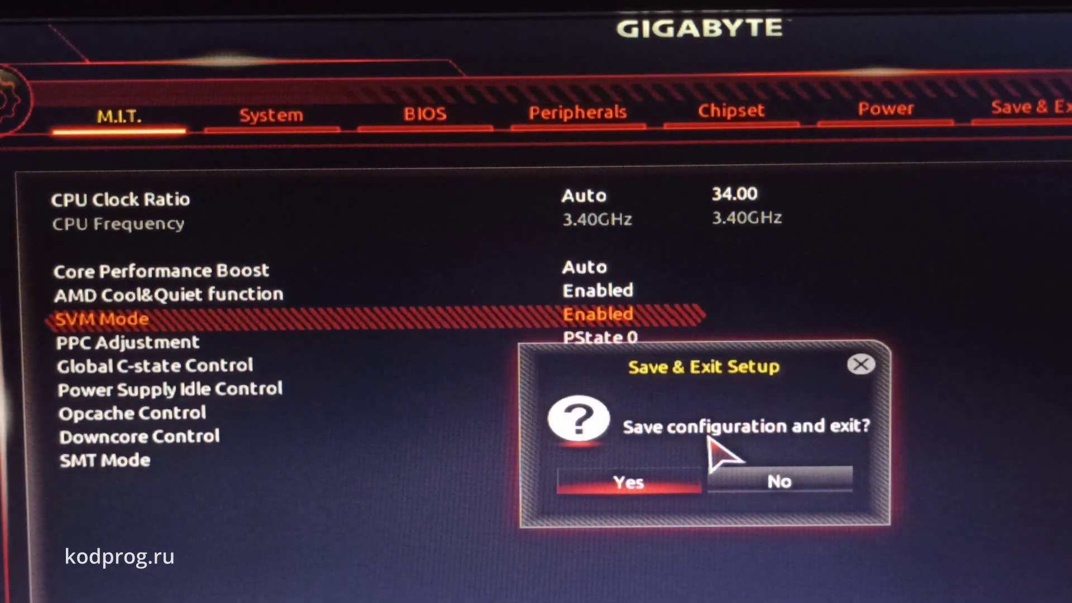
key("Return")
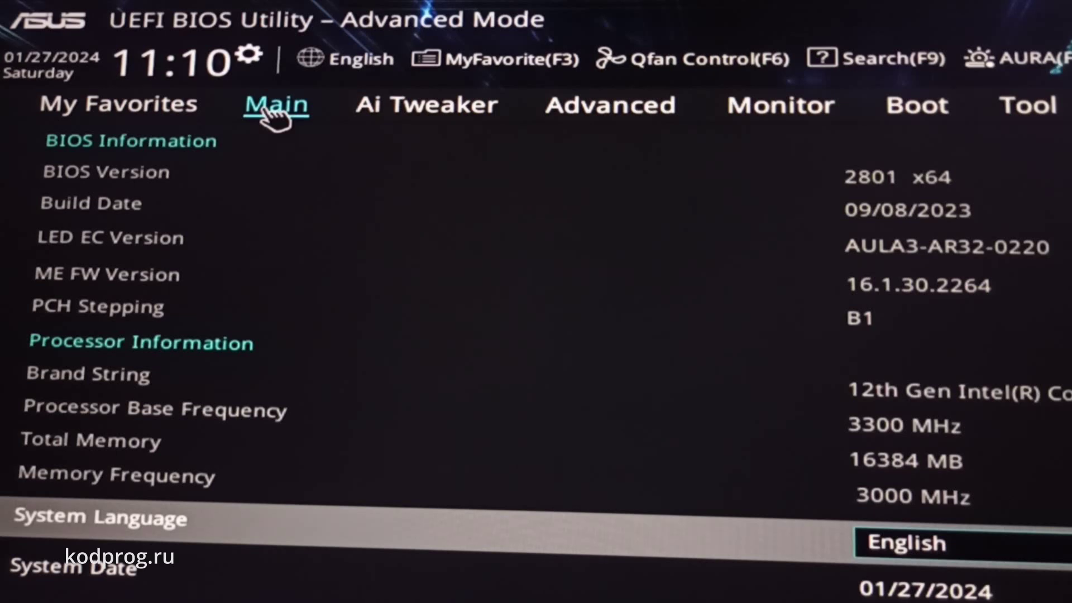
Keep Intel (VMX) Virtualization Technology Enabled in Advanced > CPU Configuration, then save changes and reset
left_click(635, 107)
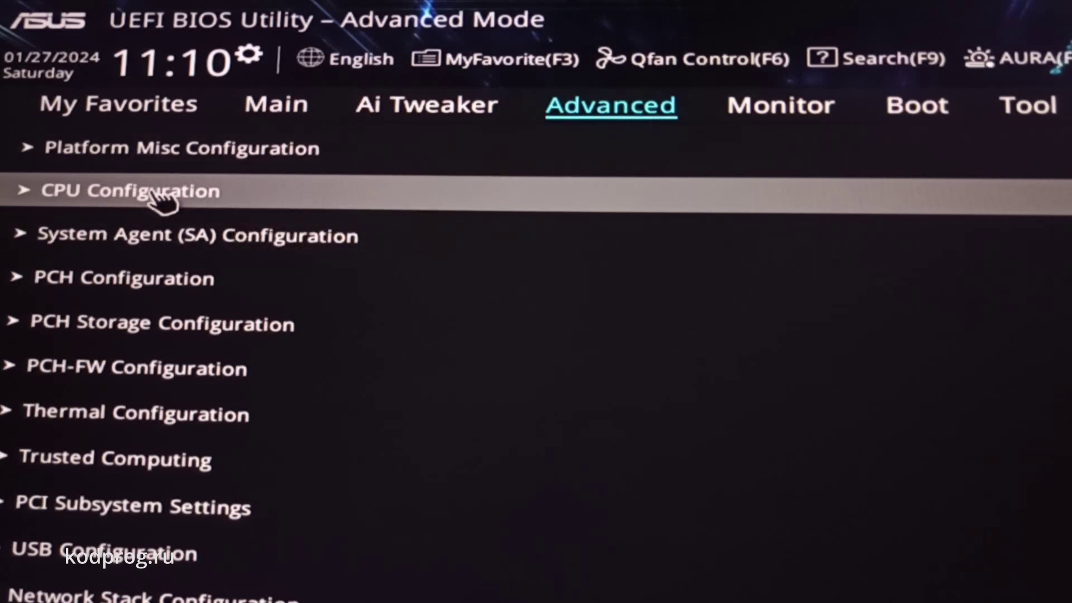
left_click(86, 195)
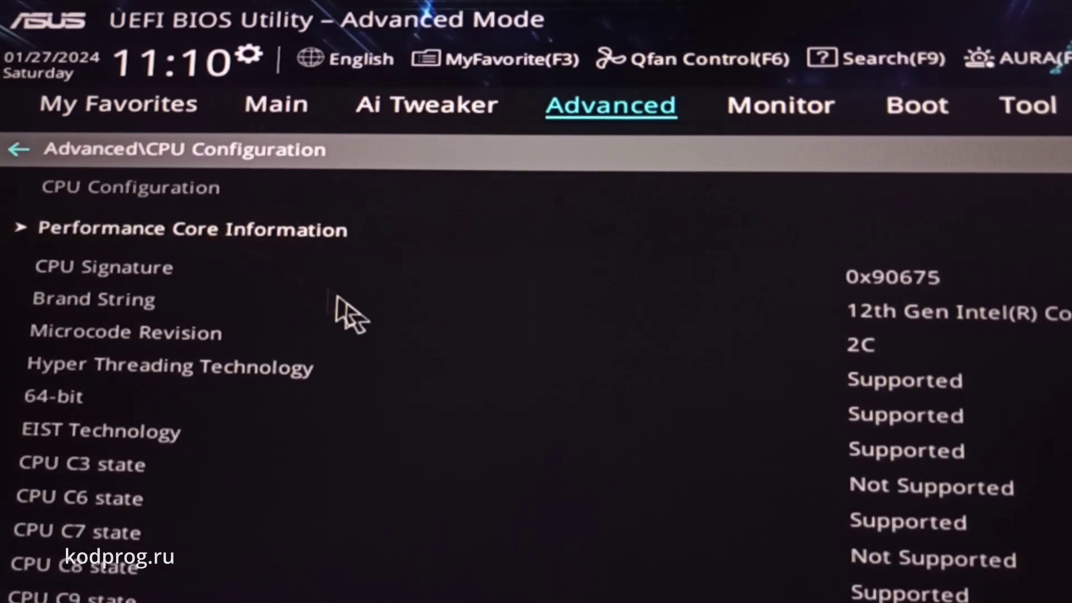
scroll(383, 338, "down", 10)
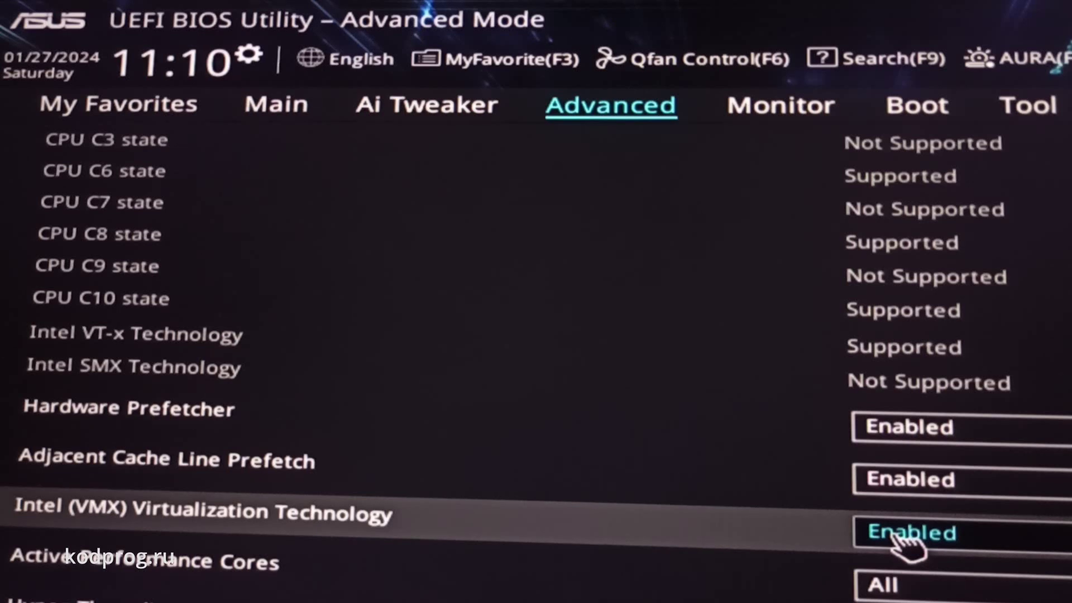
left_click(907, 544)
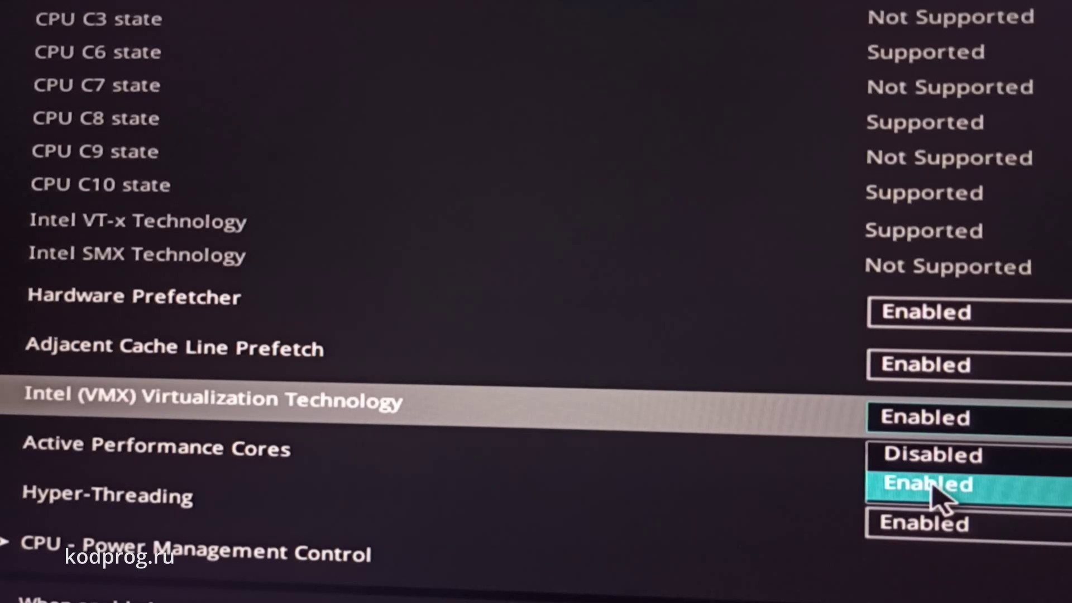
left_click(943, 497)
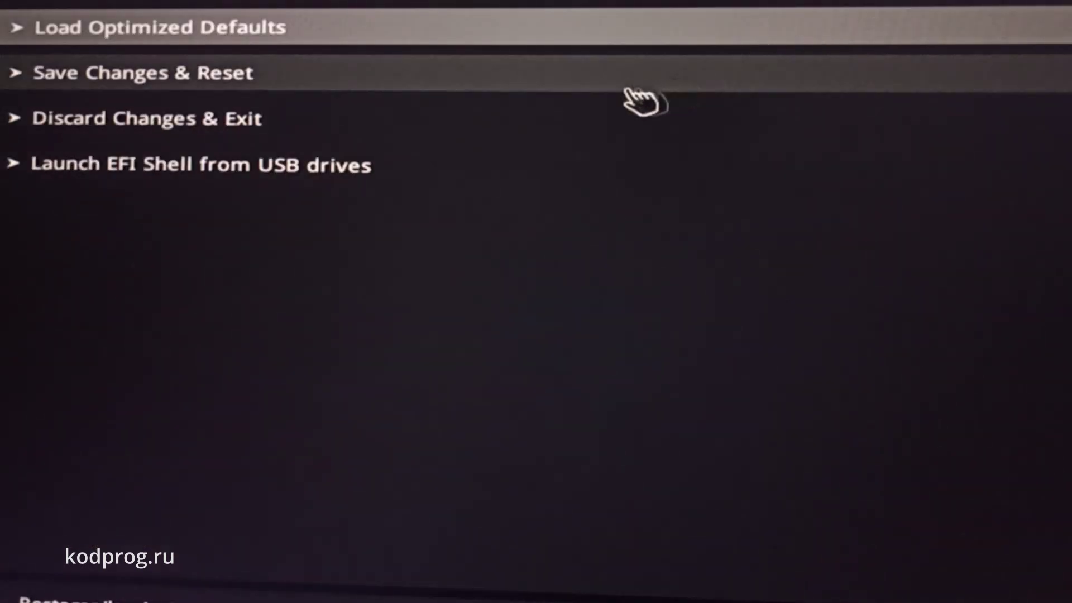
left_click(162, 82)
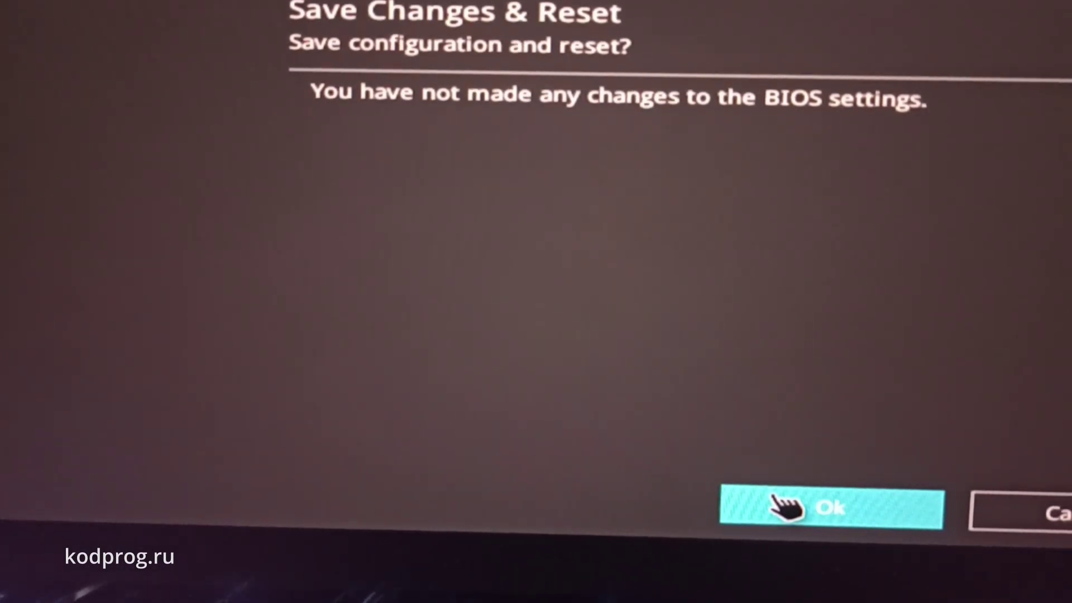
left_click(775, 497)
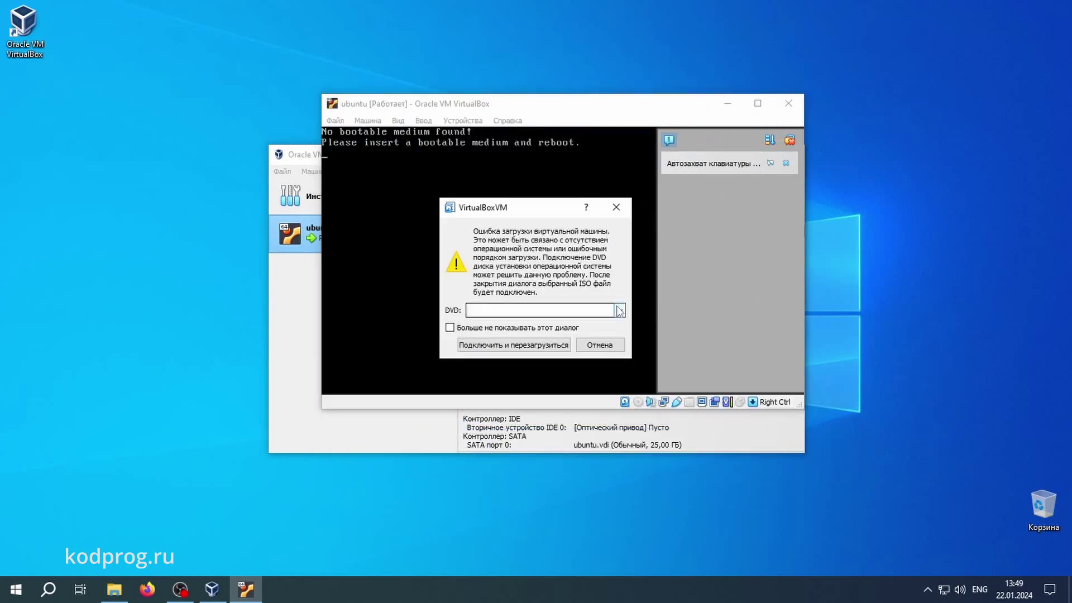
Attach ubuntu-22.04.3-desktop-amd64.iso from drive E: as the VM's DVD and reboot
left_click(620, 310)
left_click(536, 331)
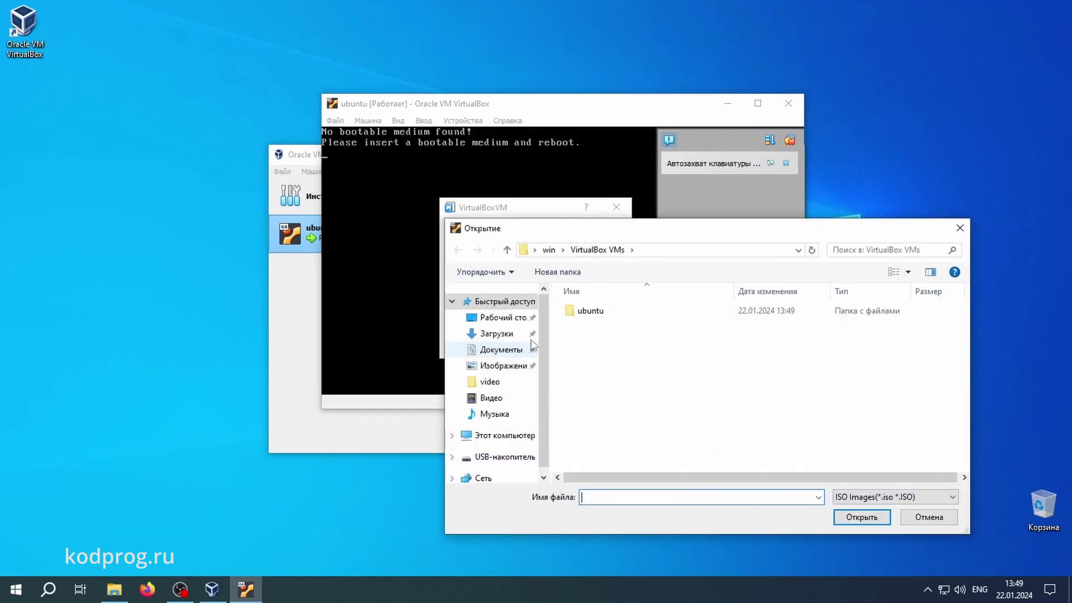
left_click(504, 457)
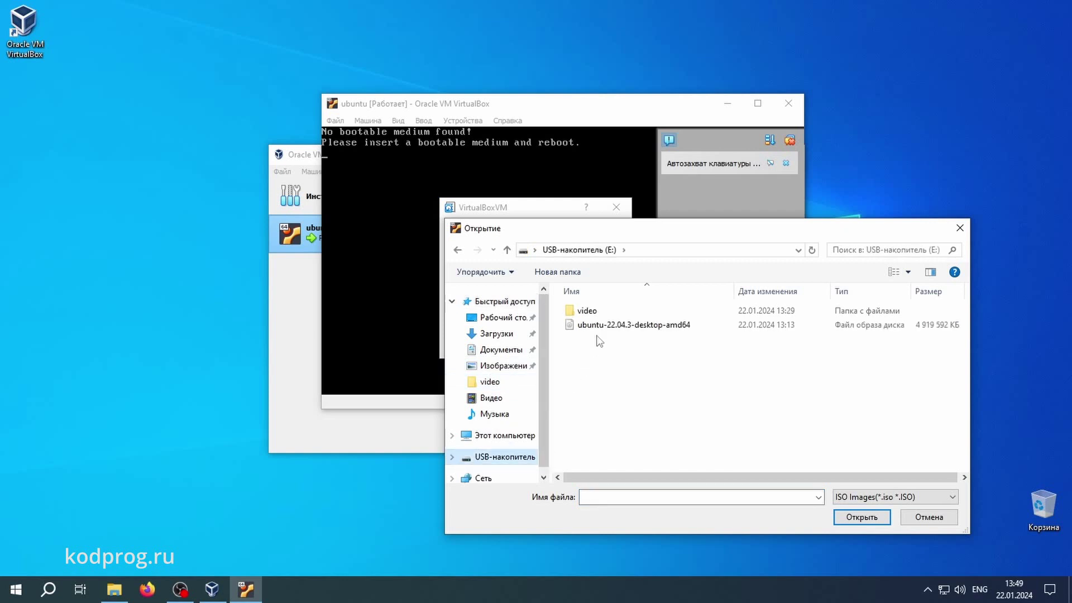
left_click(602, 325)
left_click(867, 517)
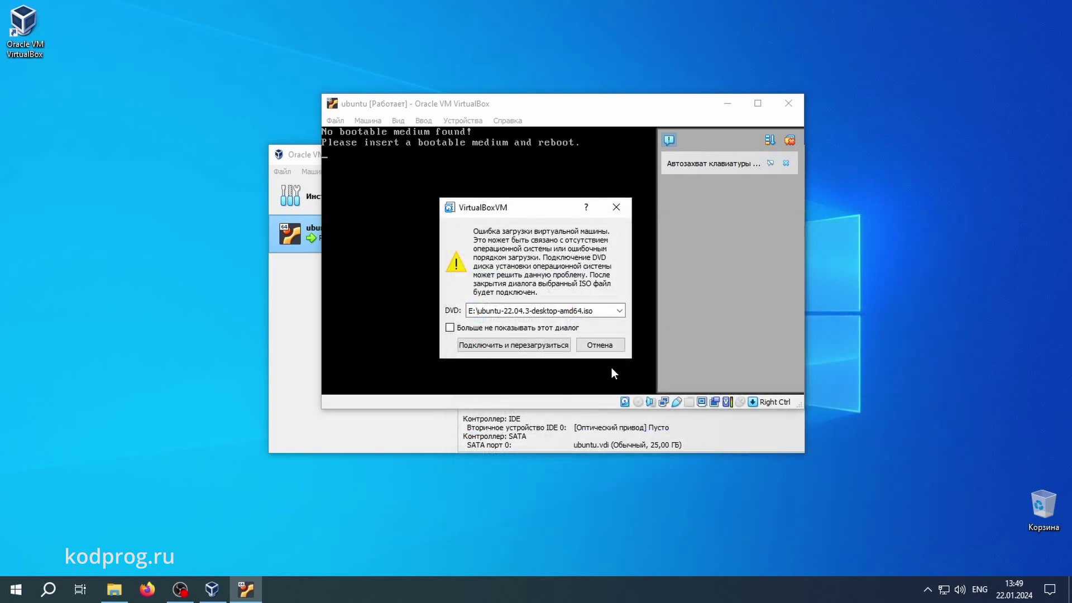
left_click(541, 344)
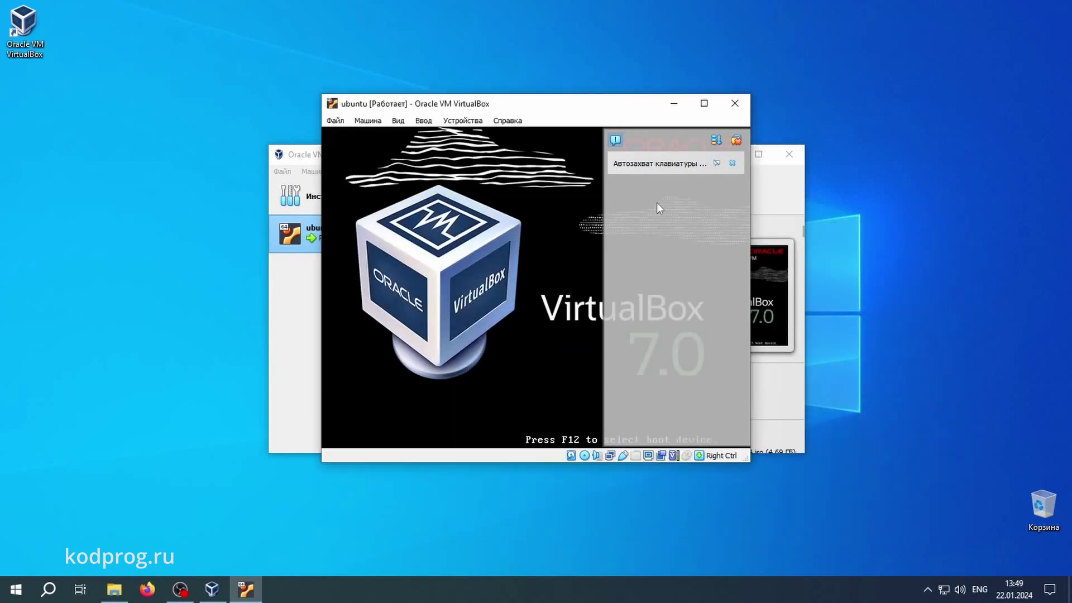
Maximize the VM window and boot the Try or Install Ubuntu GRUB entry
left_click(715, 165)
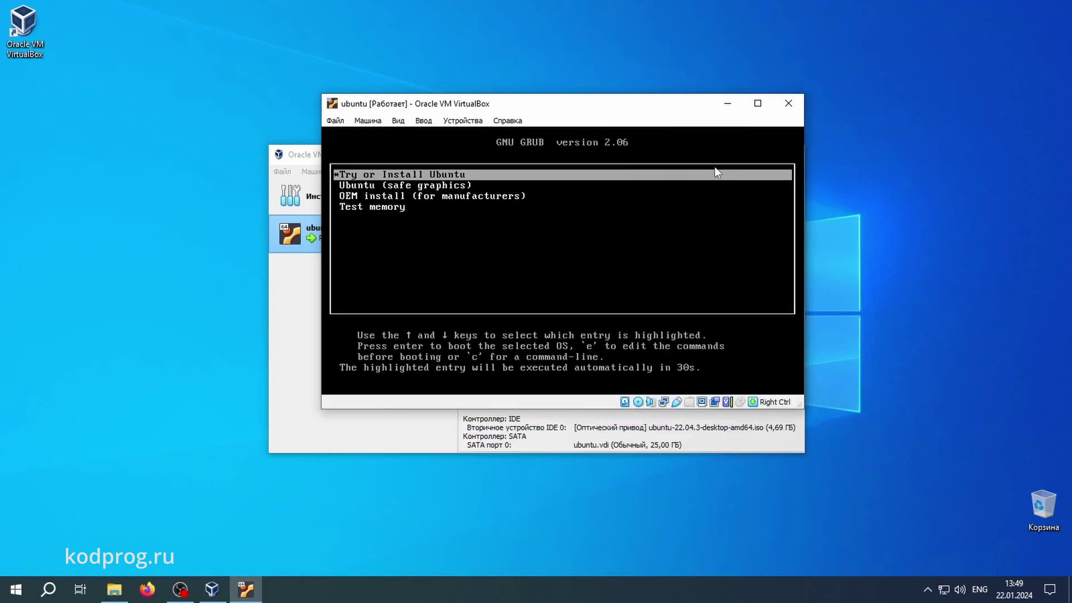
left_click(751, 107)
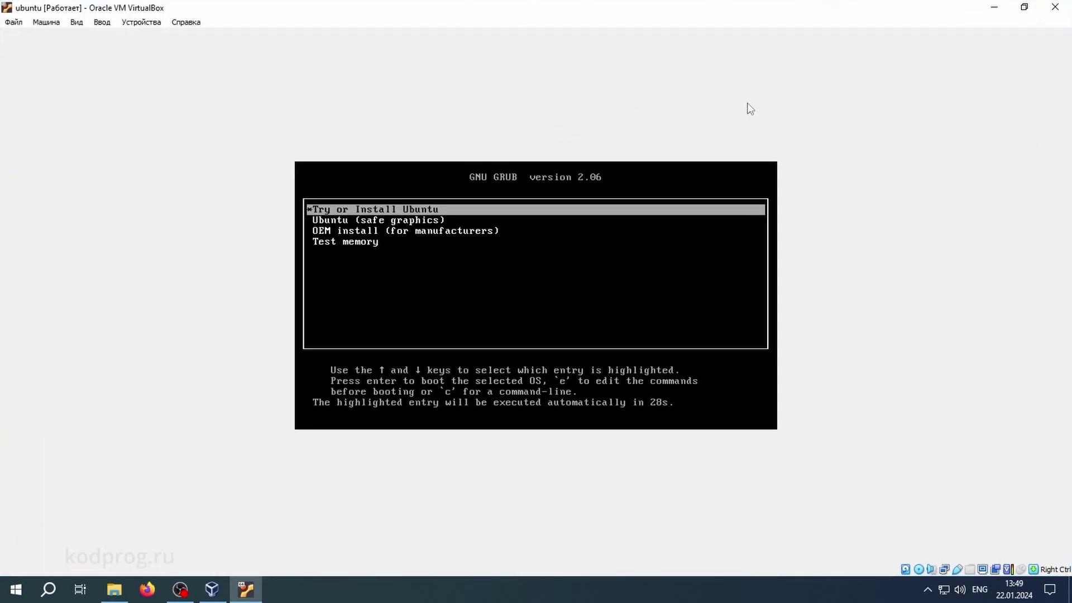
key("Return")
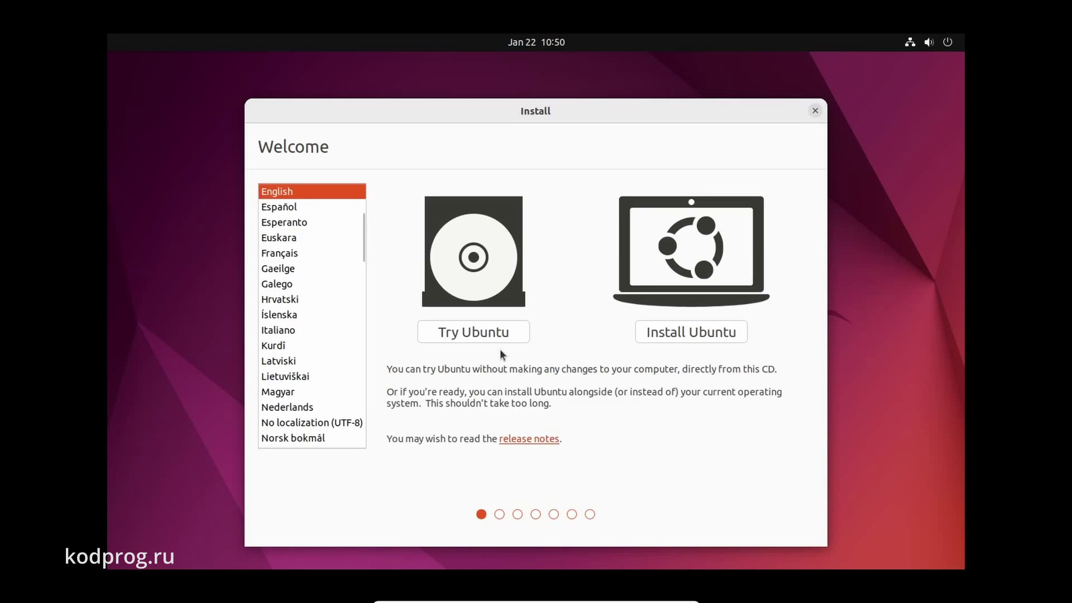
Choose Русский as the installer language, start Install Ubuntu, and accept the Russian keyboard layout
scroll(306, 344, "down", 8)
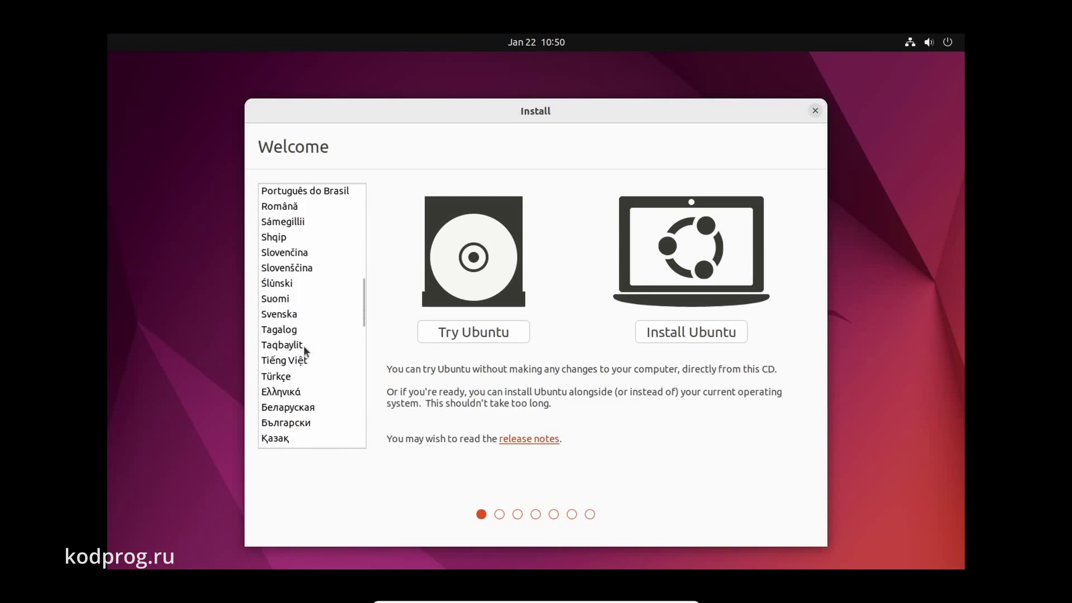
scroll(303, 346, "down", 3)
left_click(291, 324)
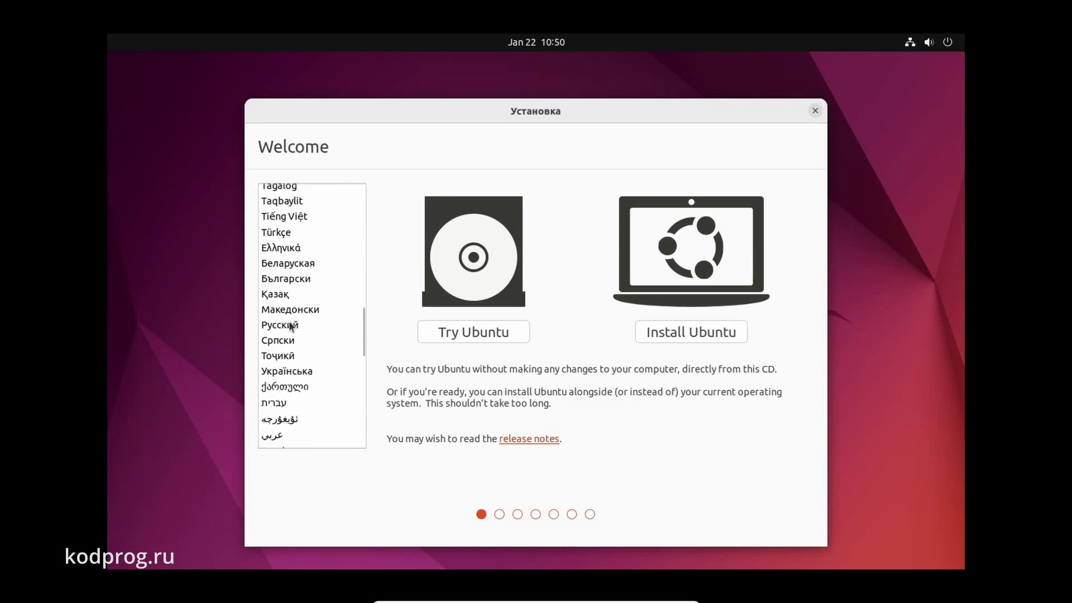
left_click(653, 329)
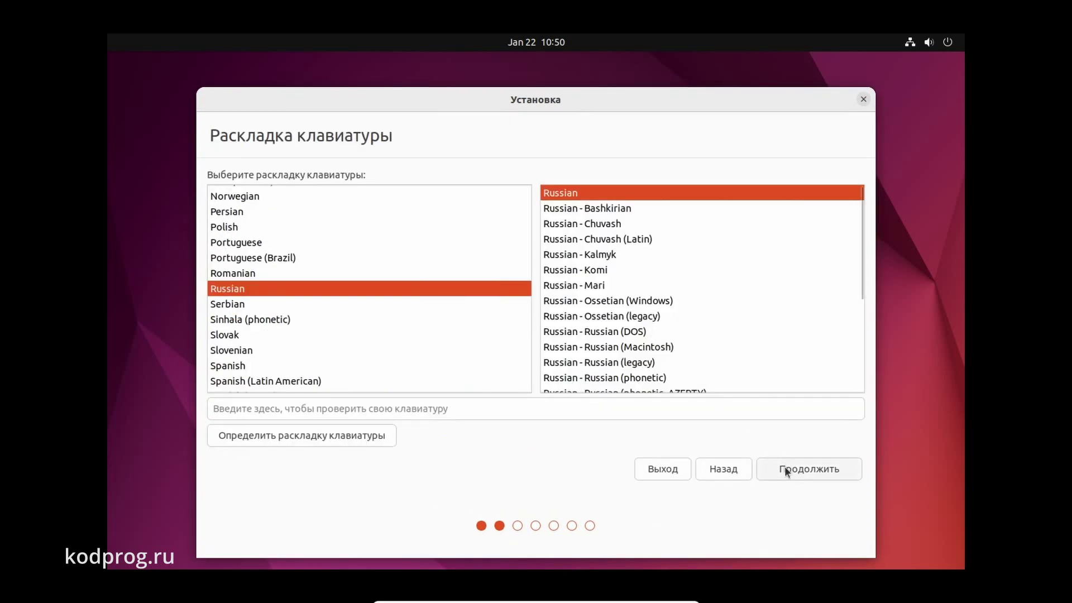
left_click(785, 468)
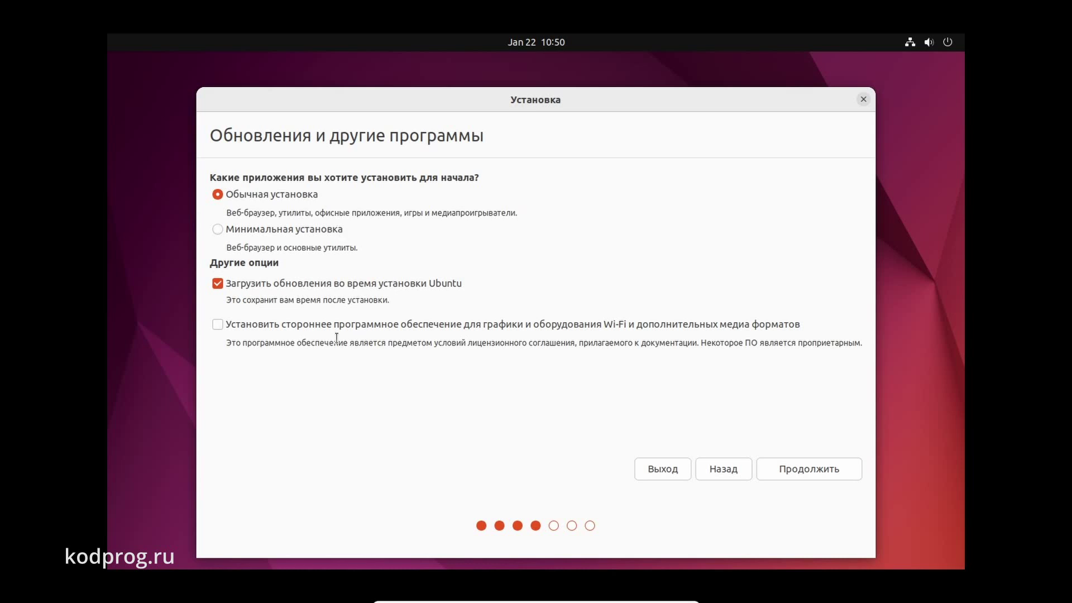
Accept normal installation with updates, keep Erase disk and install Ubuntu, and choose Install Now
left_click(815, 469)
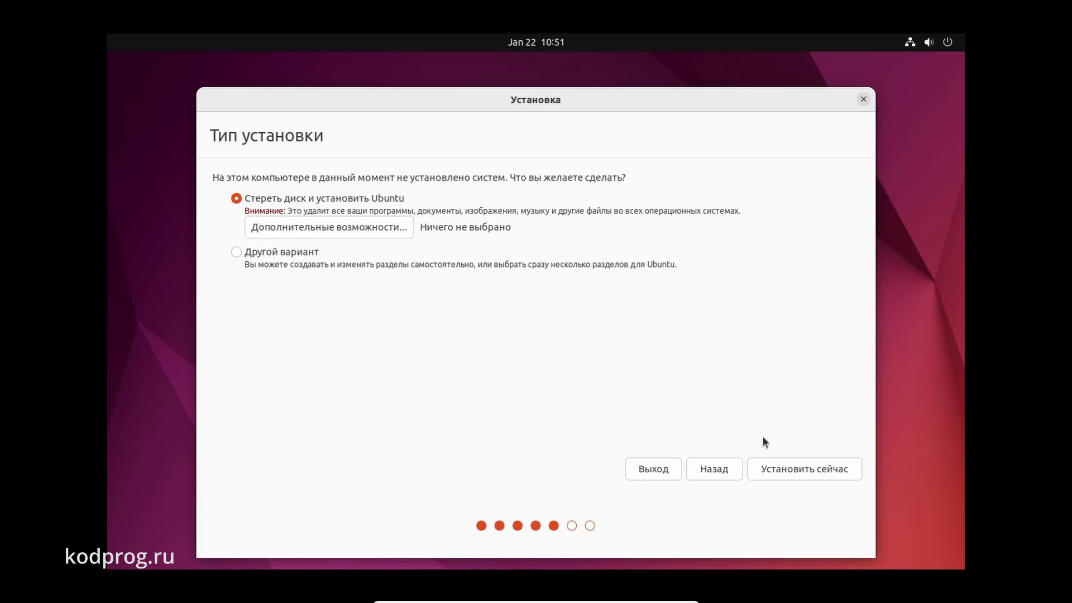
left_click(387, 227)
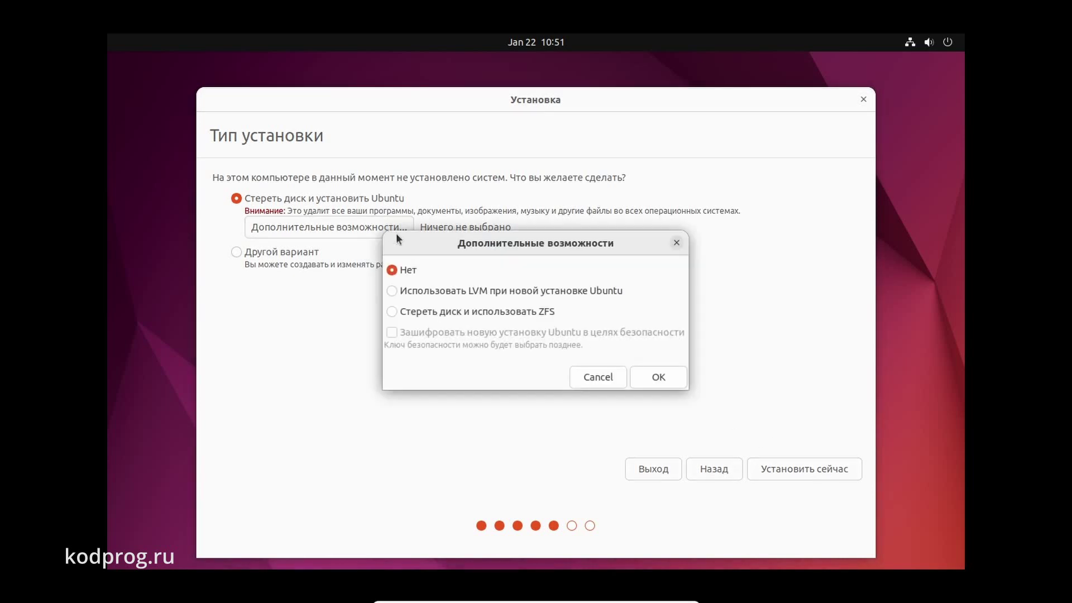
left_click(676, 243)
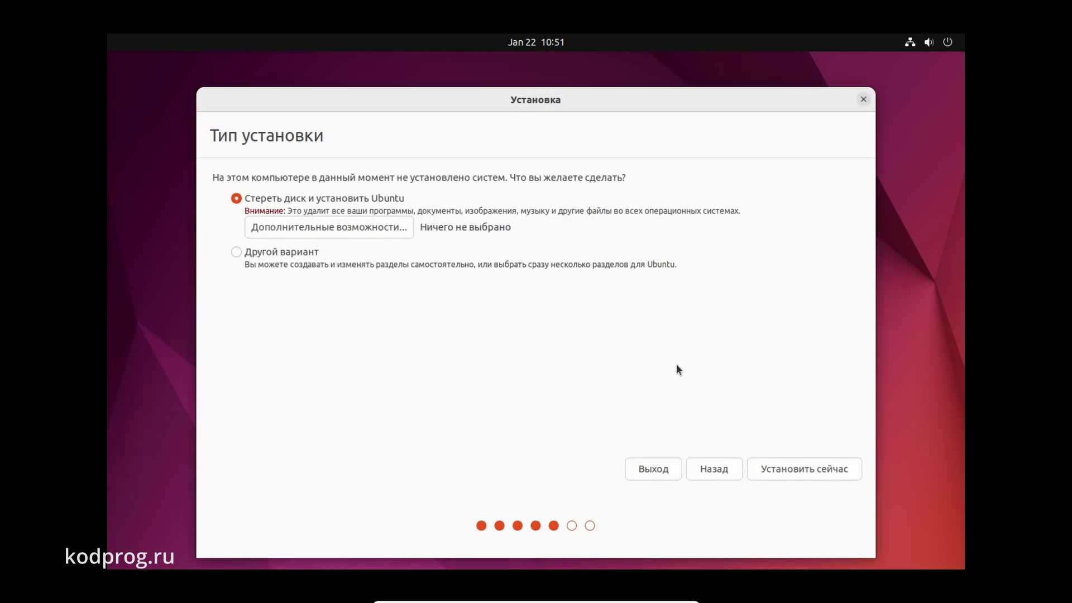
left_click(768, 461)
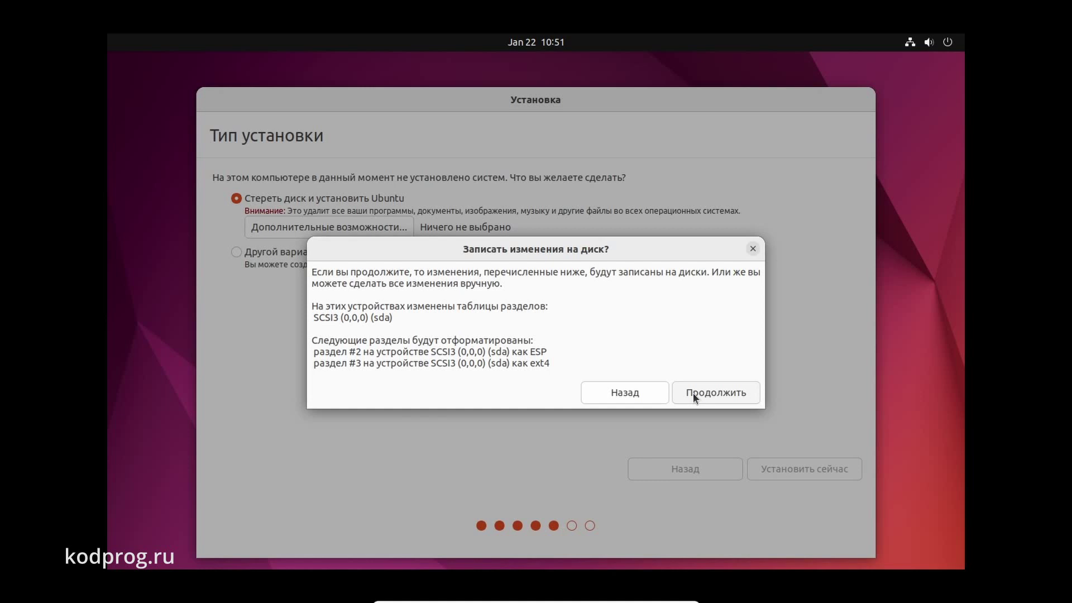
Confirm writing the partition changes to disk and set the time zone to Moscow
left_click(693, 393)
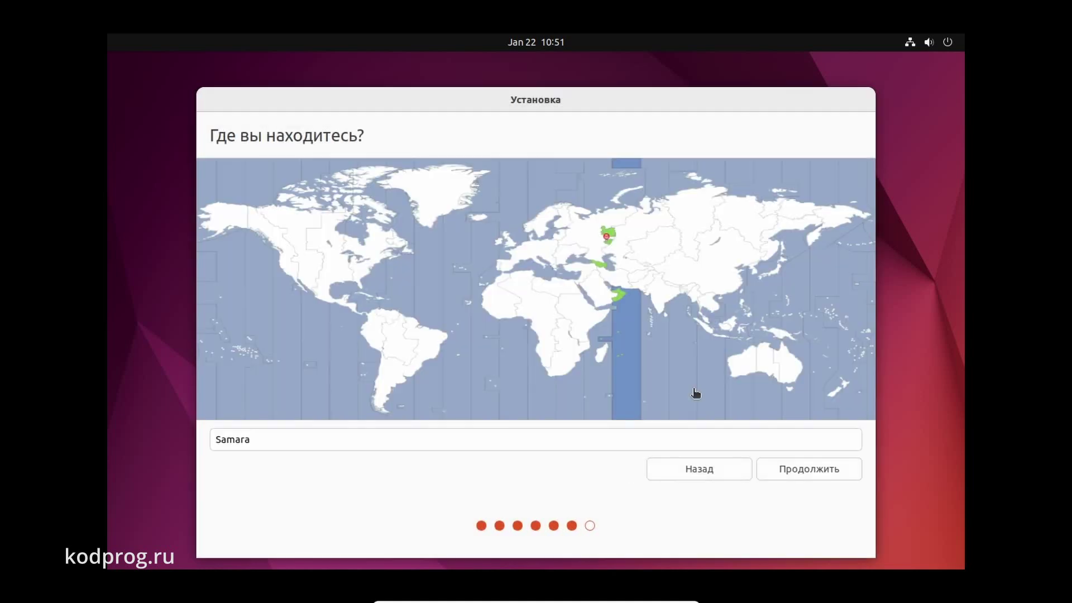
left_click(580, 227)
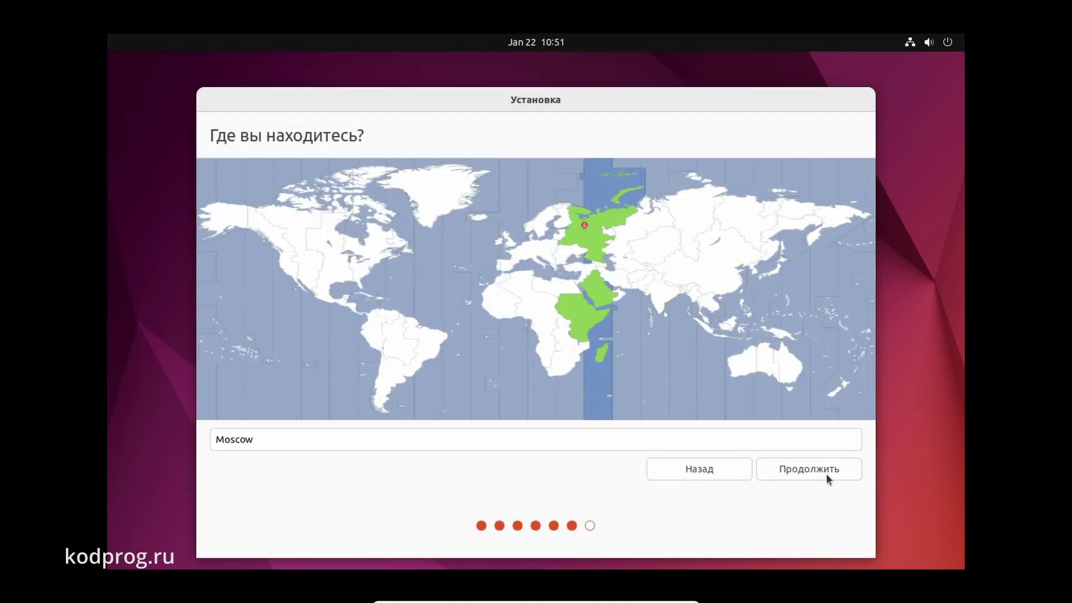
left_click(797, 468)
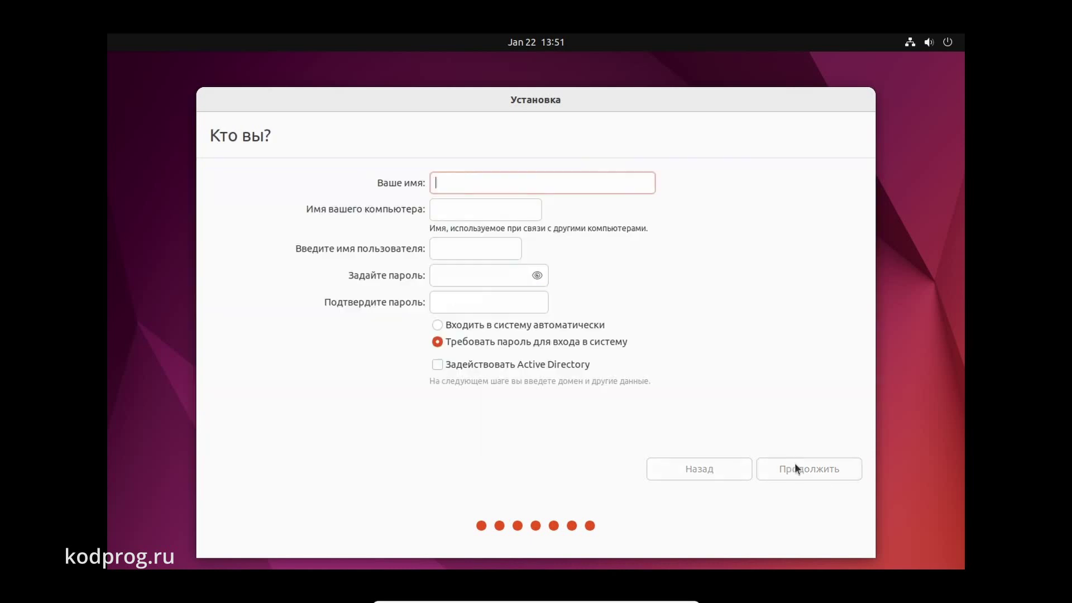
Enter the user name and account password, then start the installation
type("kodprog")
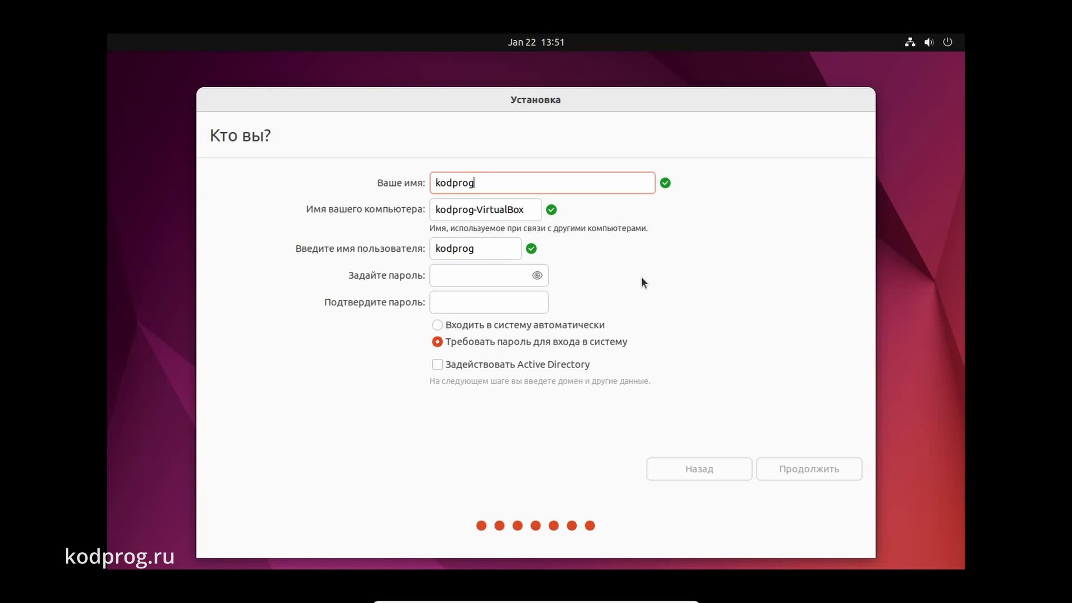
key("Tab")
type("12345678")
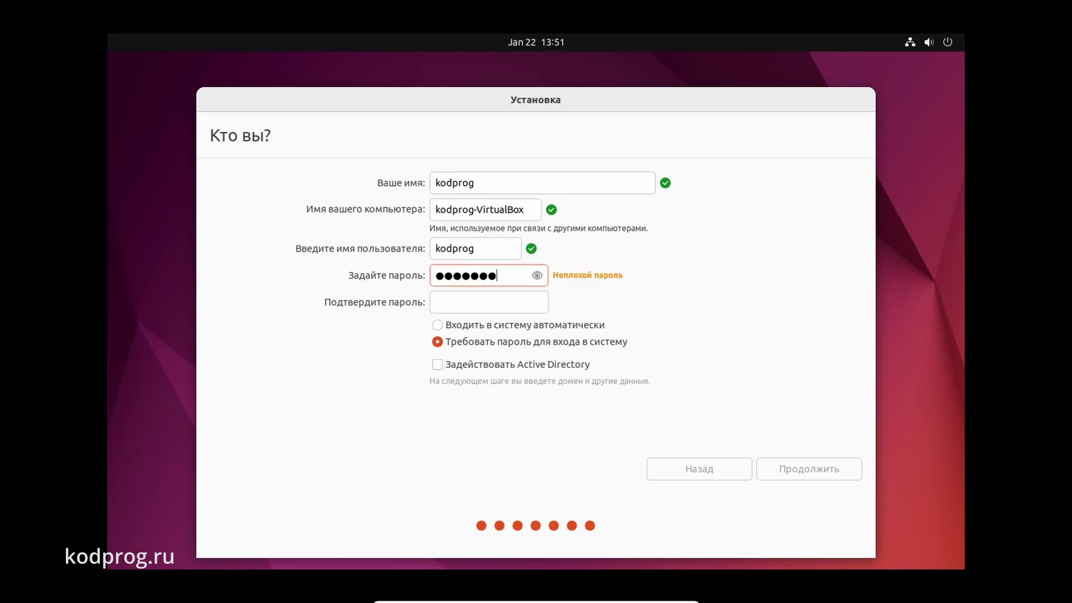
key("Tab")
type("12345678")
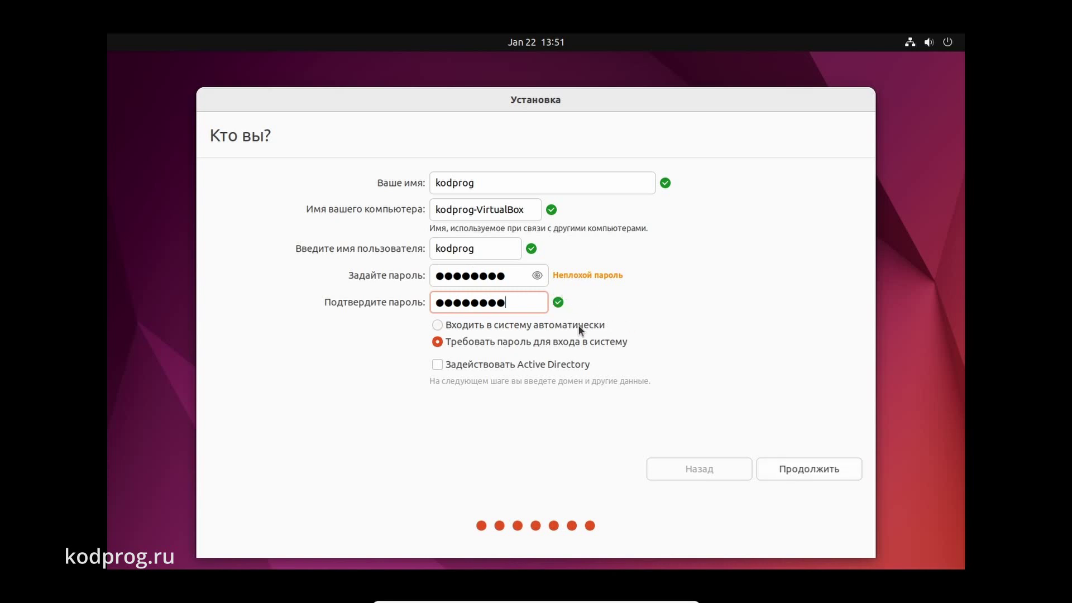
left_click(782, 470)
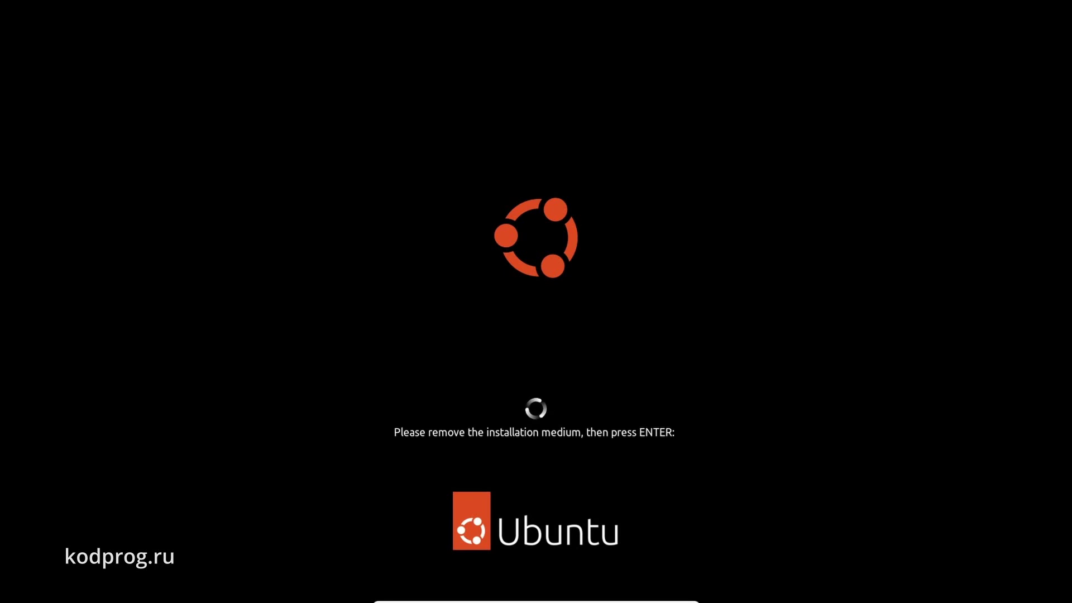
Confirm the installation medium is removed so the VM reboots into installed Ubuntu
key("Return")
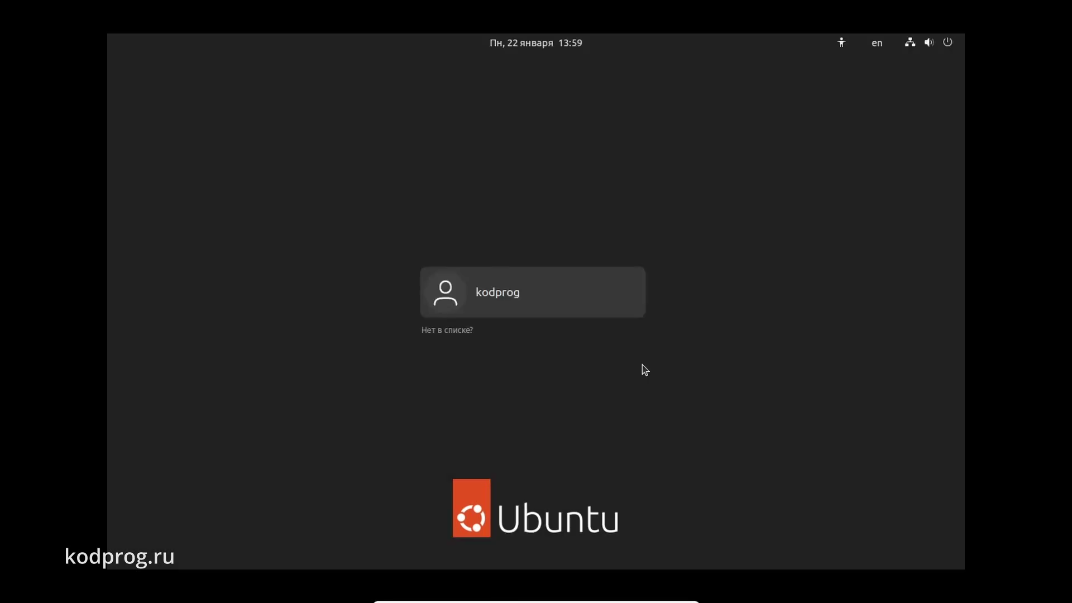
Log into the new user account with its password
left_click(497, 304)
type("********")
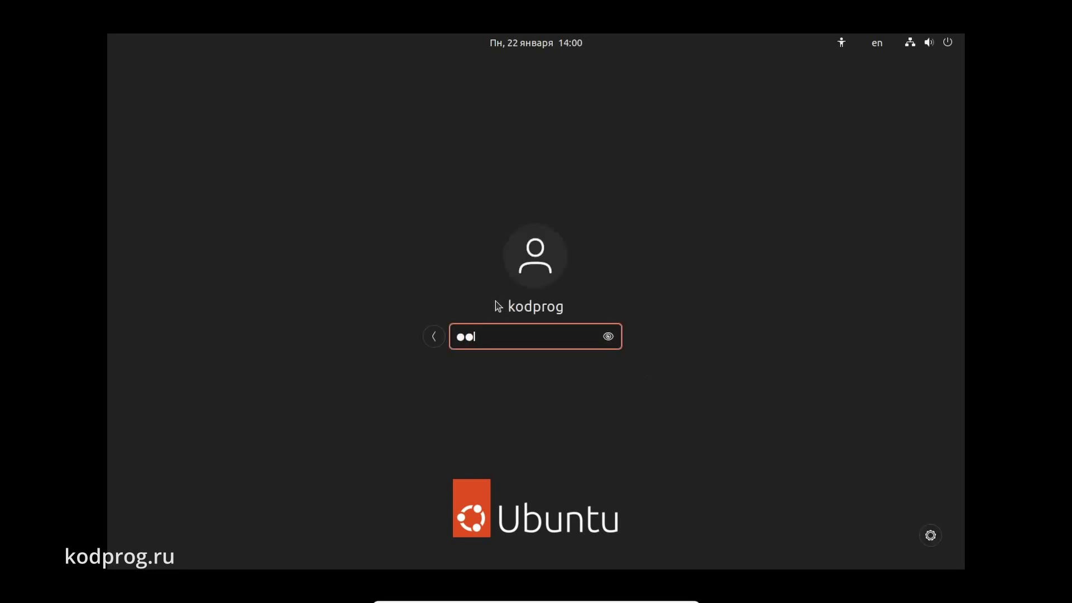
key("Return")
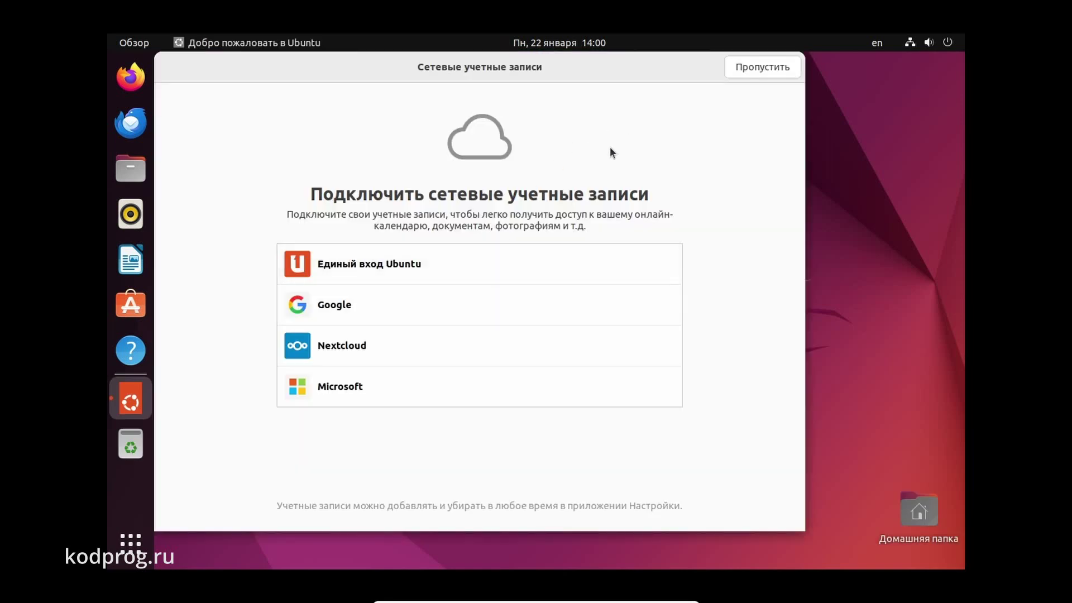
Skip online accounts and Ubuntu Pro, decline sending system information, and finish the welcome wizard
left_click(739, 75)
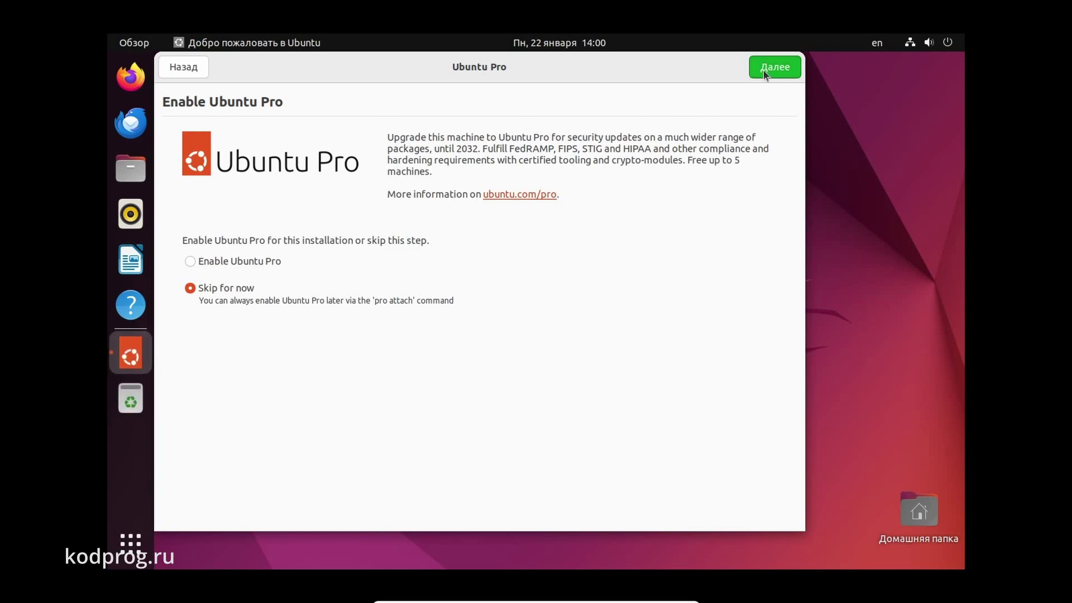
left_click(765, 76)
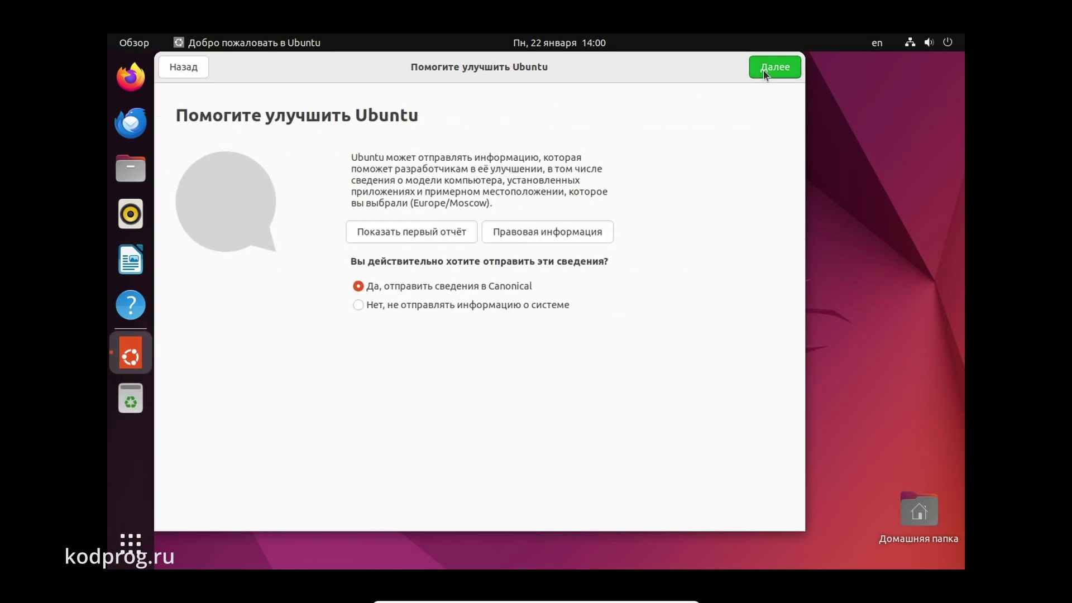
left_click(512, 304)
left_click(792, 73)
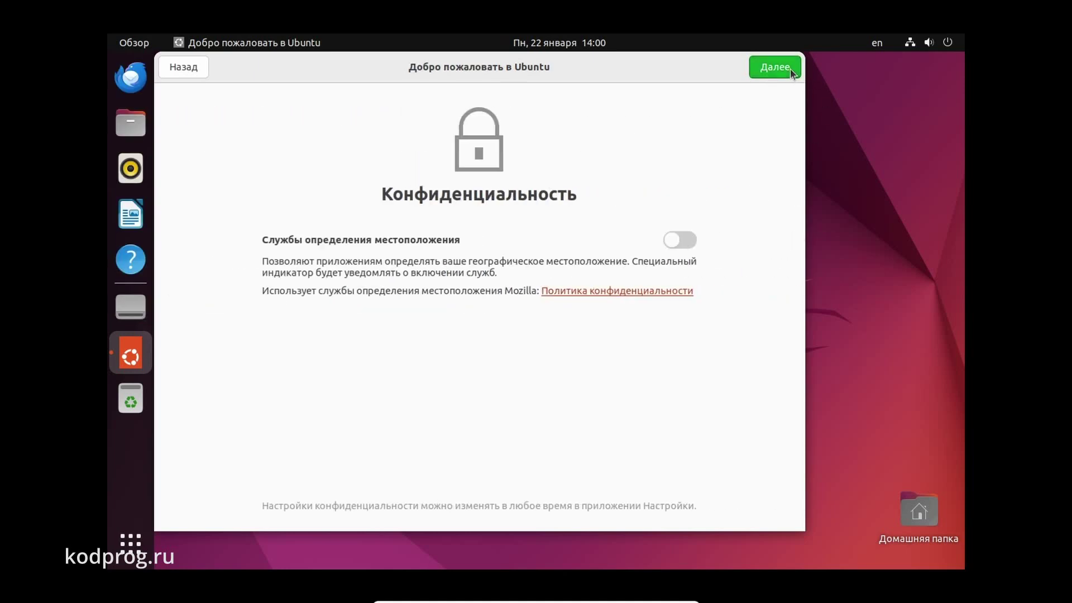
left_click(790, 71)
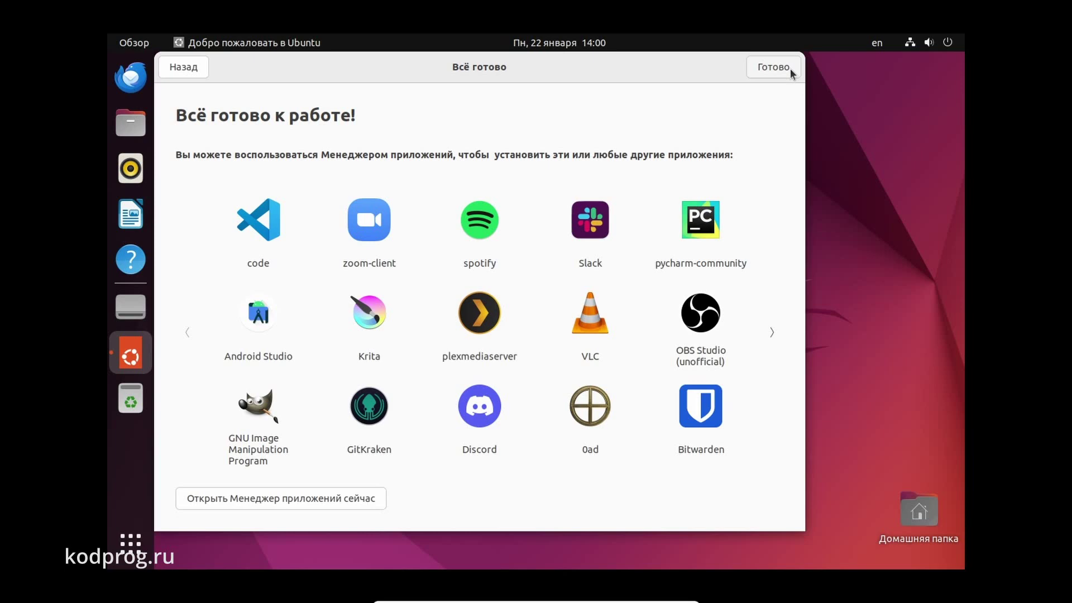
left_click(789, 68)
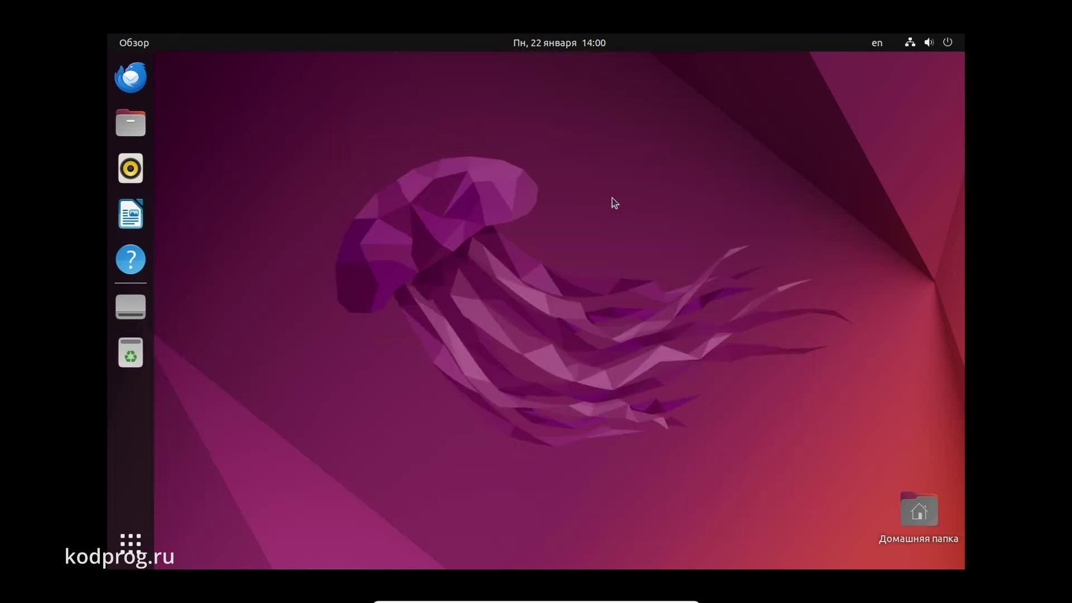
Run the Software Updater and install the offered updates, authorizing with the account password
left_click(130, 541)
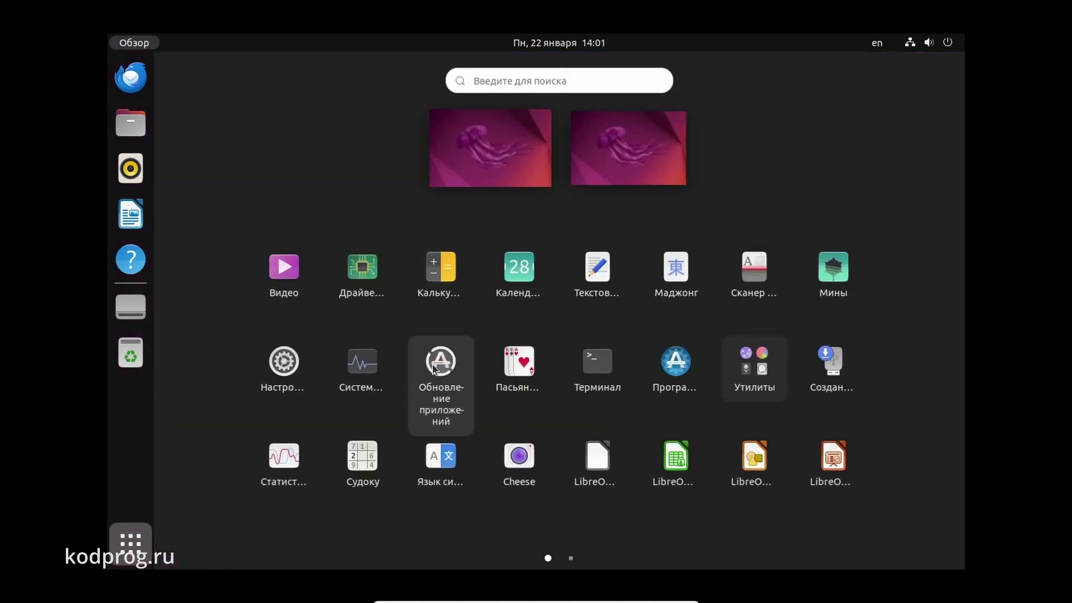
left_click(435, 366)
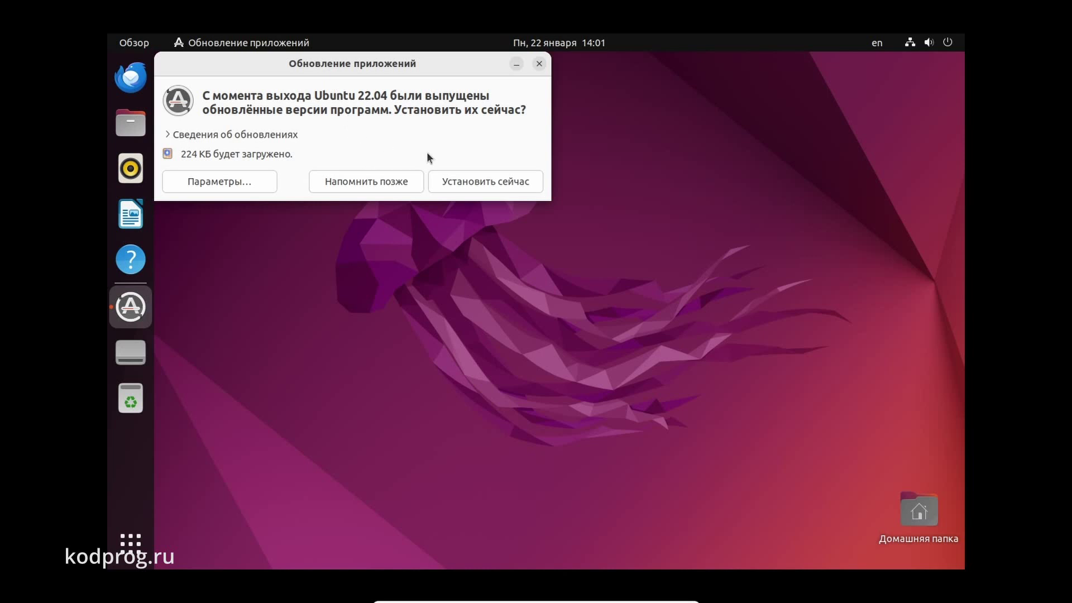
left_click(465, 182)
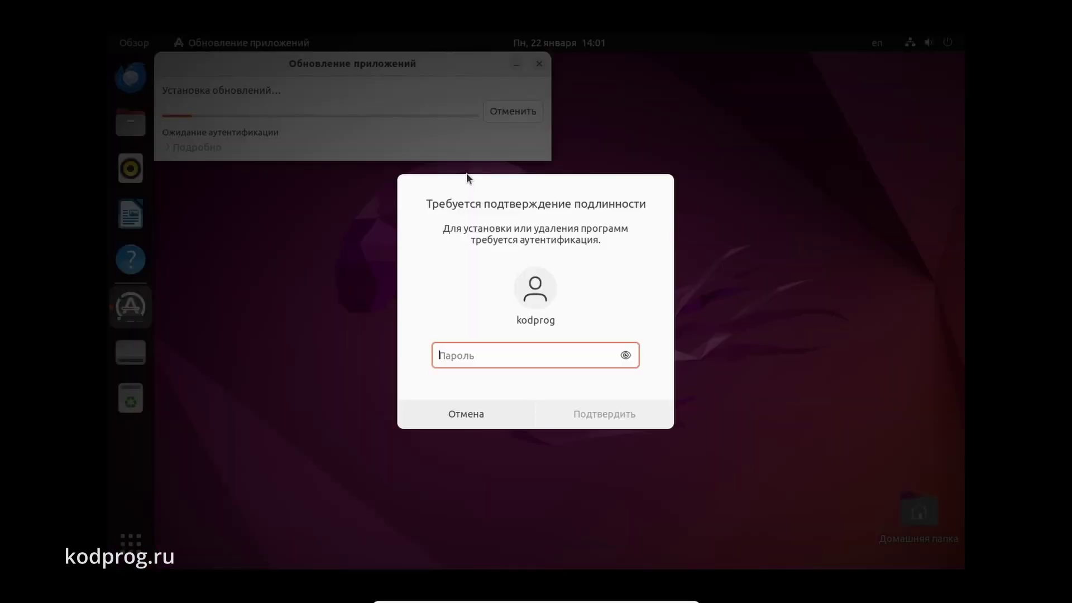
type("12345678")
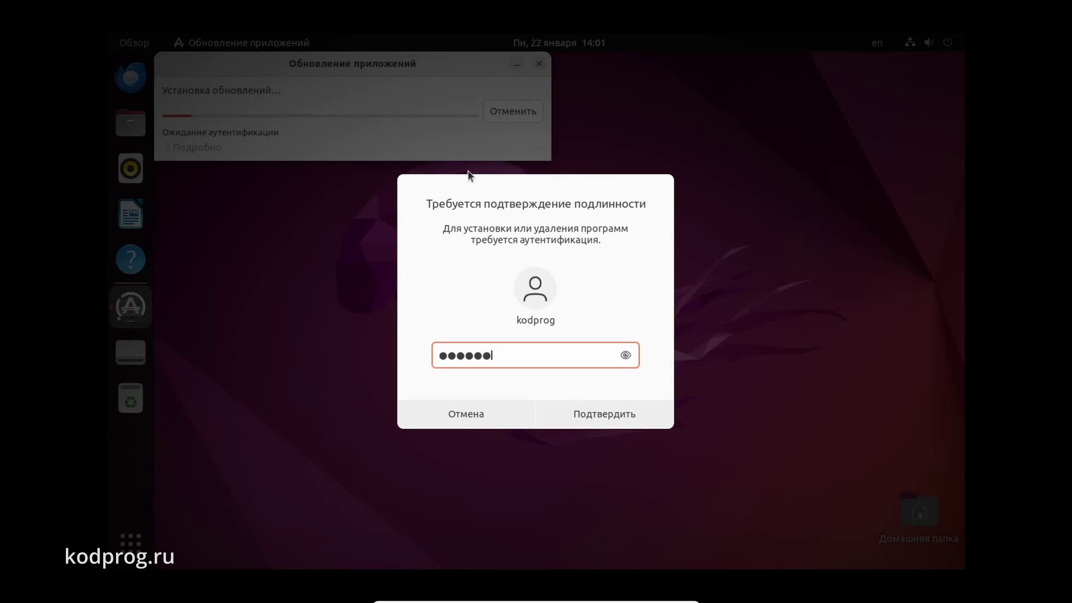
left_click(582, 416)
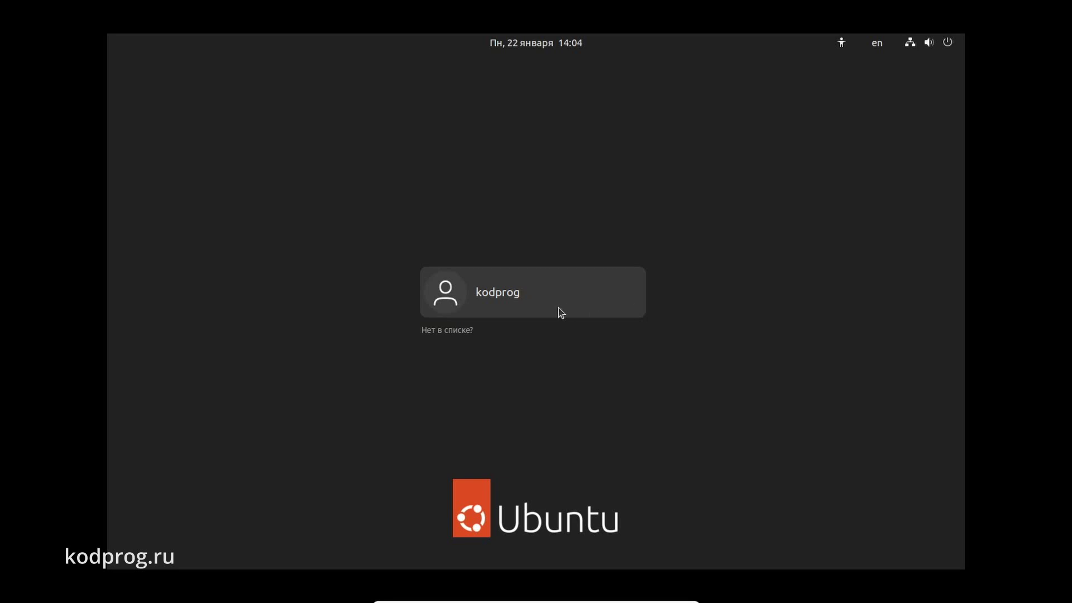
Log back in after the restart, rerun the Software Updater, and dismiss the no-updates message
left_click(558, 308)
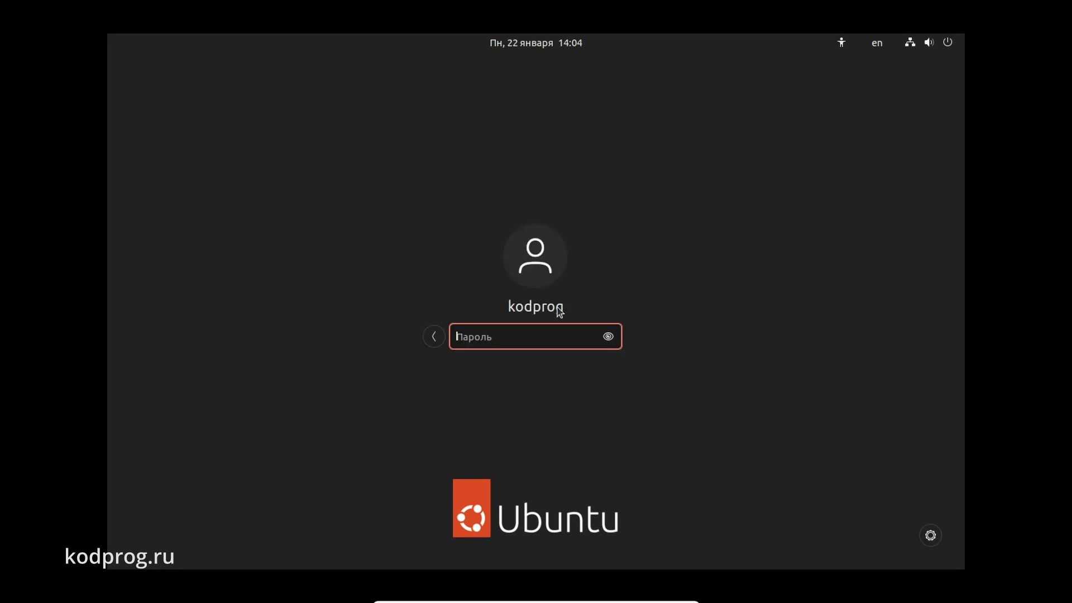
type("********")
key("Return")
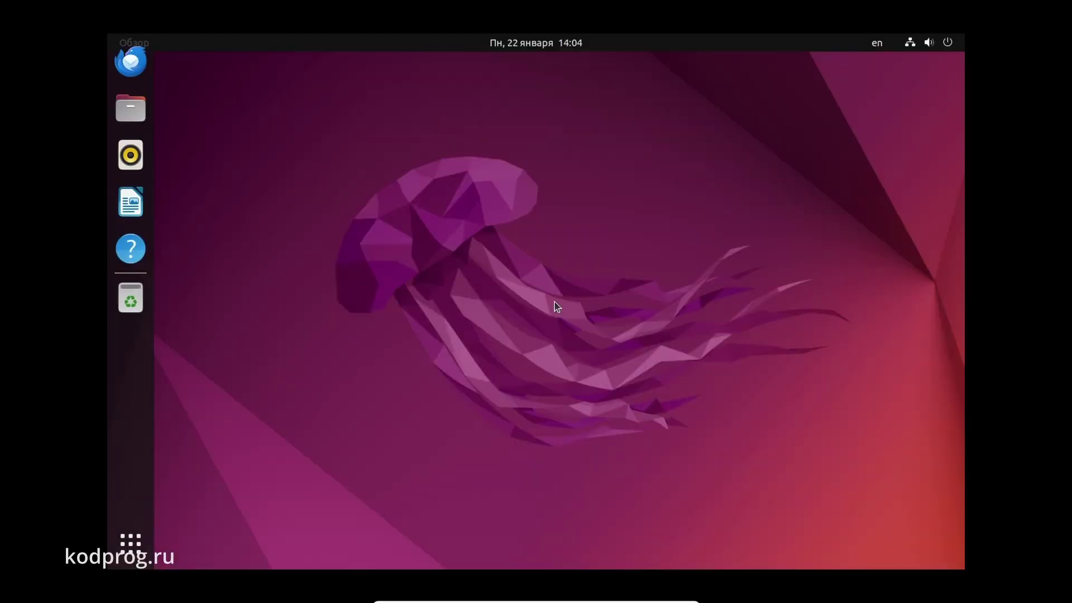
left_click(131, 542)
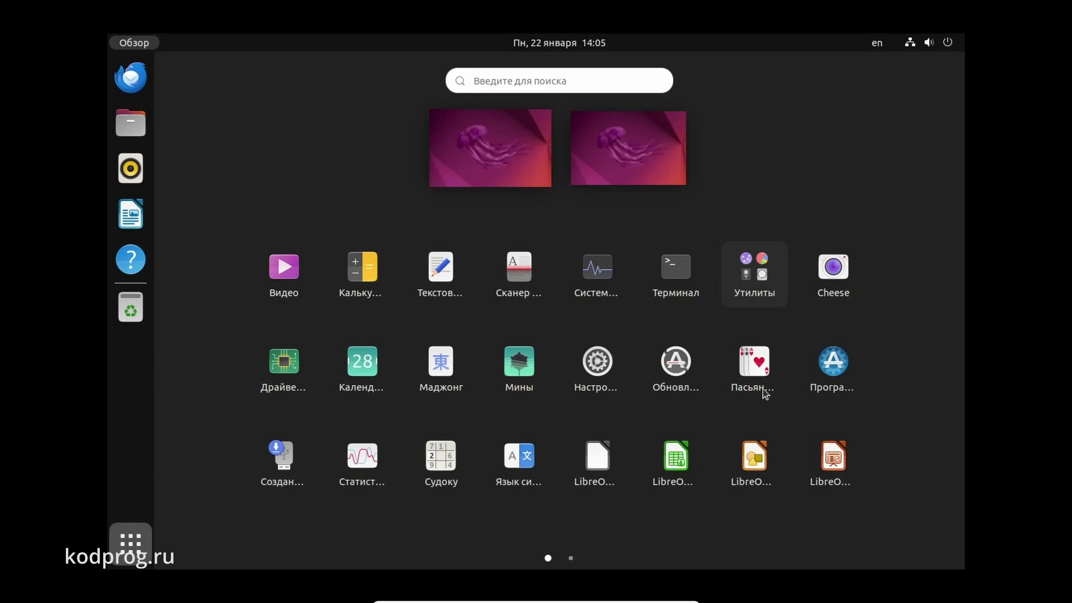
left_click(688, 366)
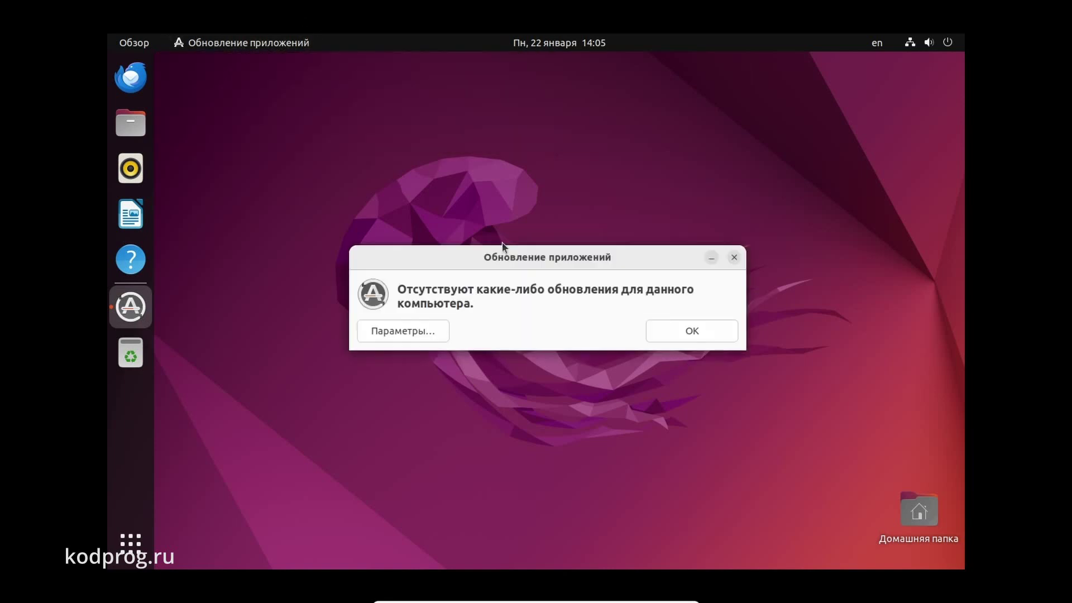
left_click(683, 332)
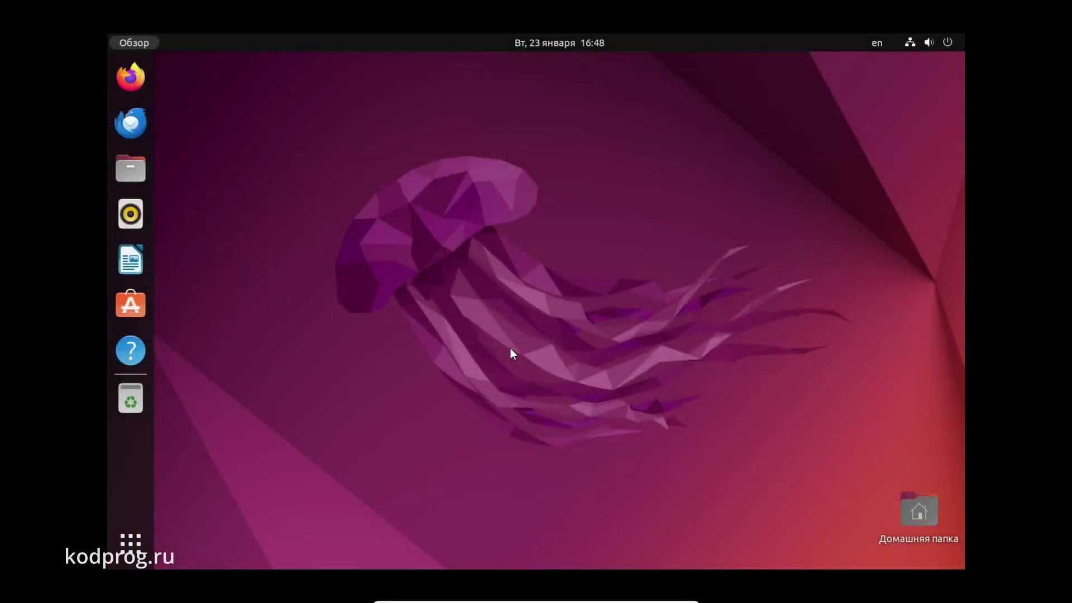
Insert the Guest Additions CD image from the VM's Devices menu
mouse_move(584, 597)
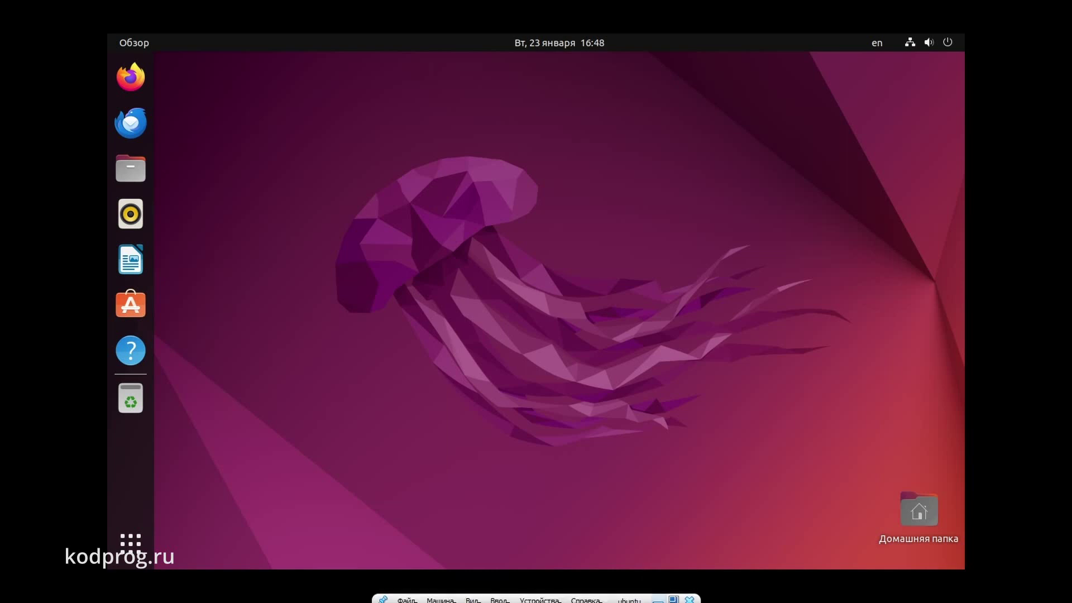
left_click(540, 596)
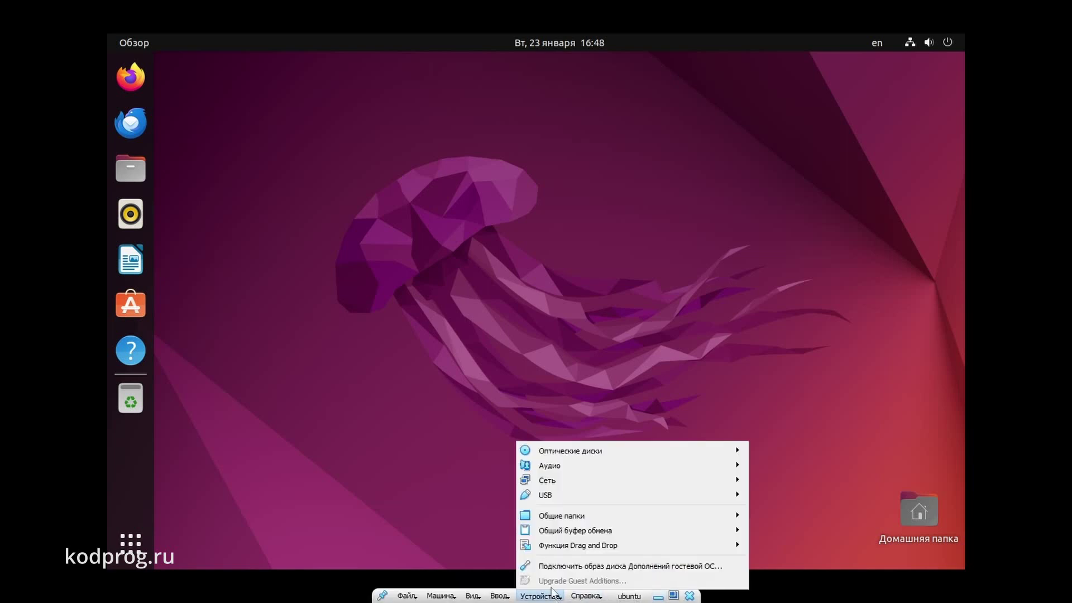
left_click(563, 567)
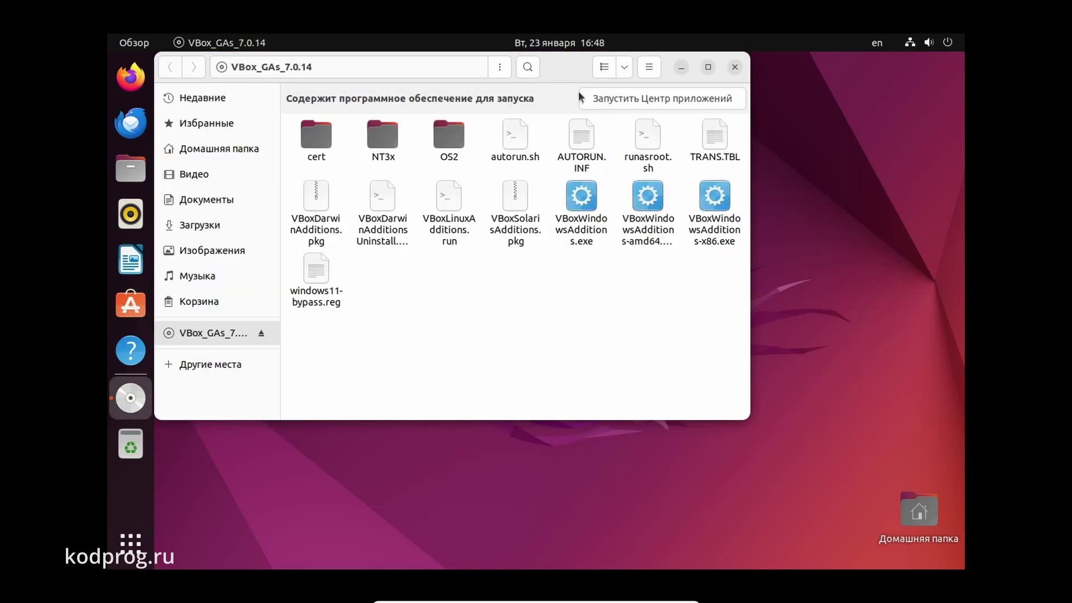
left_click_drag(569, 78, 624, 128)
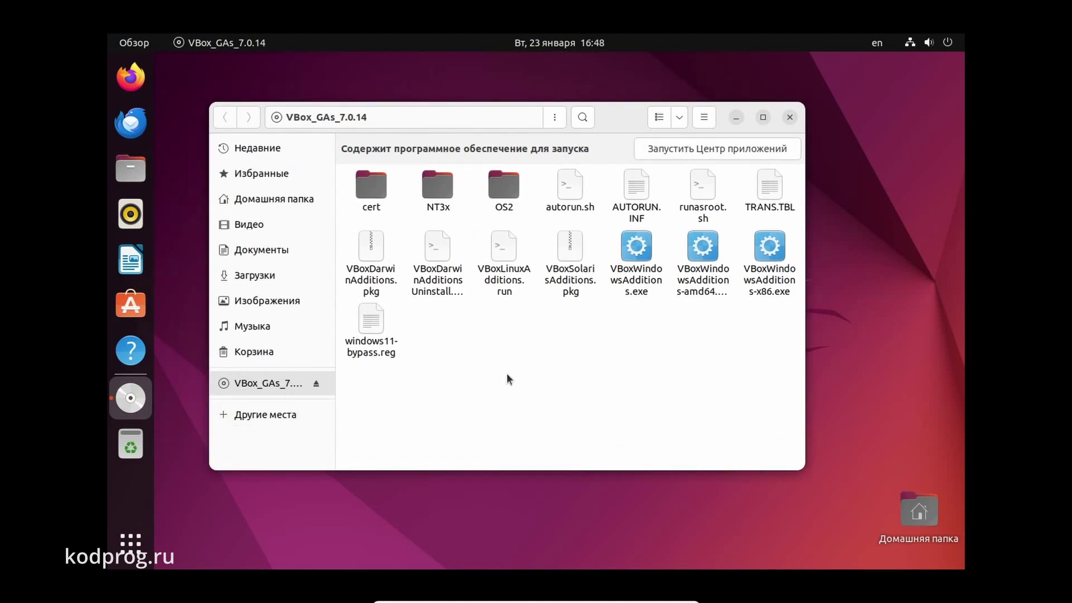
Open a terminal inside the VBox_GAs_7.0.14 disc folder
left_click(571, 189)
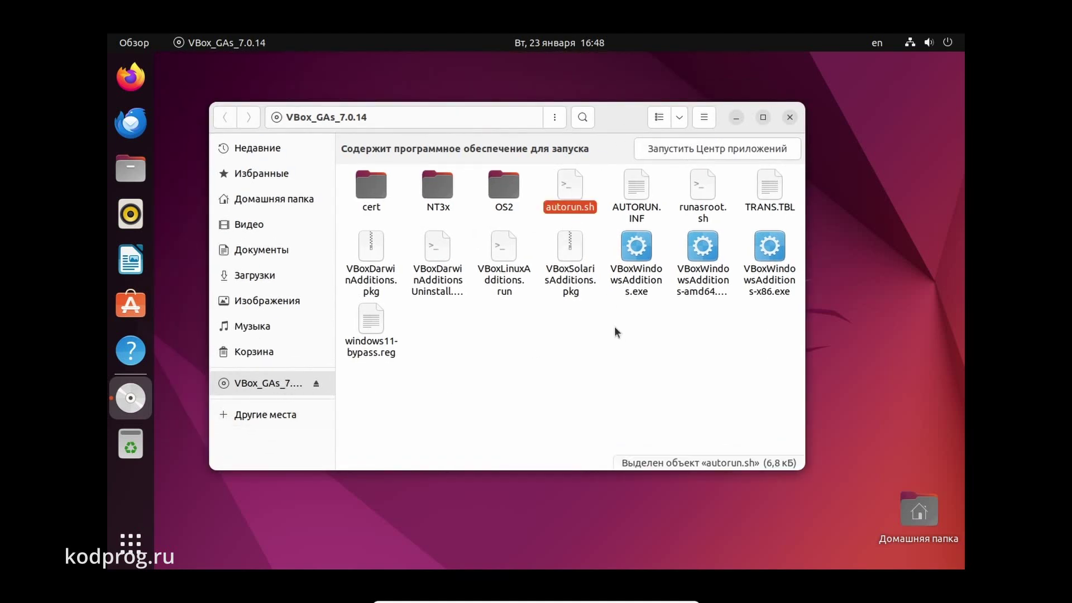
right_click(551, 353)
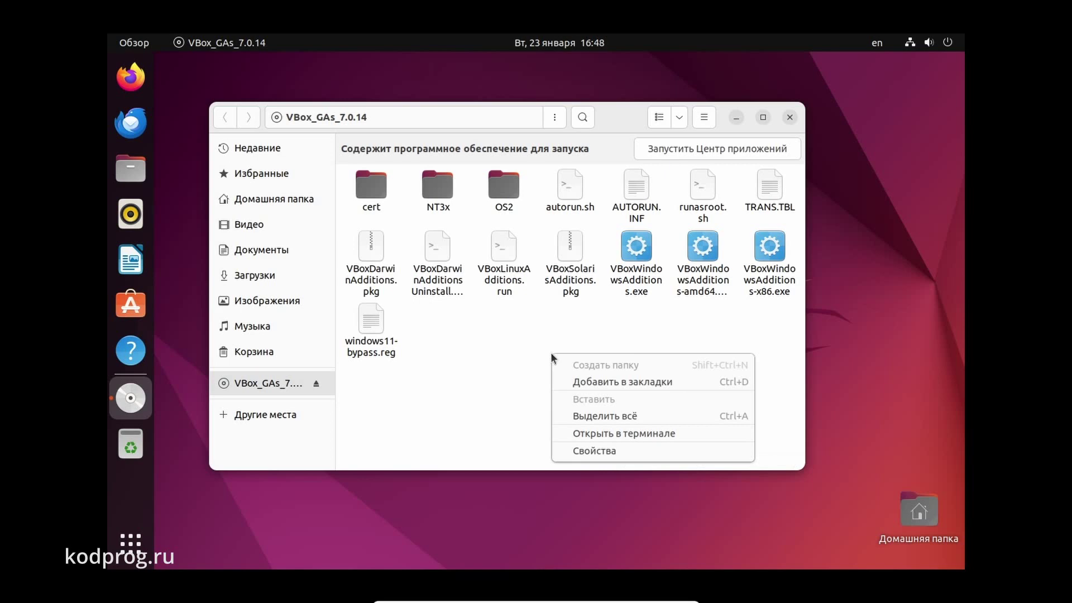
left_click(595, 433)
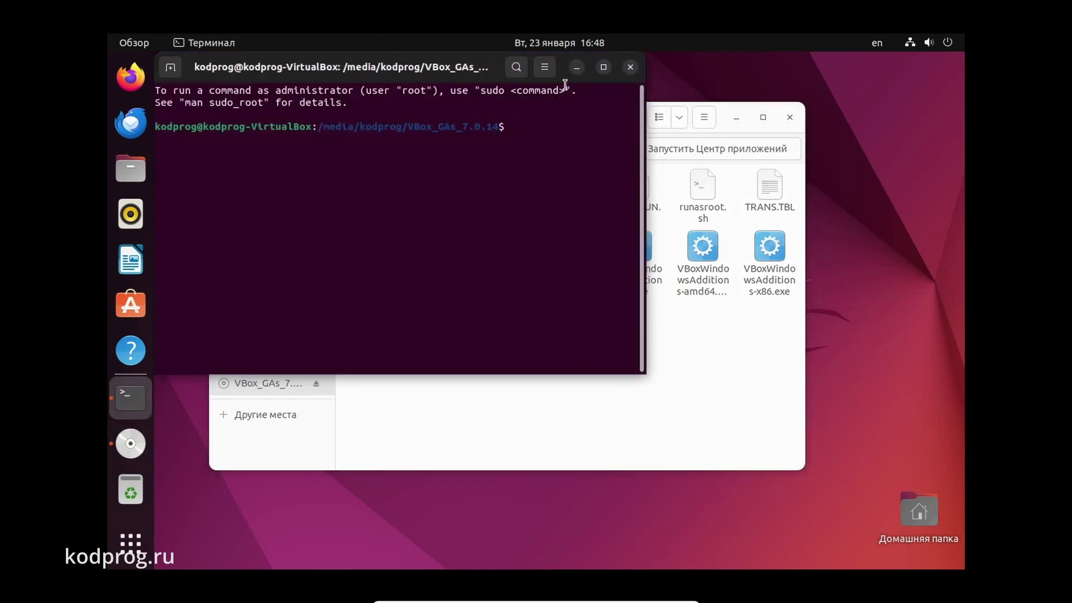
Enlarge the terminal text size
left_click(547, 75)
left_click(586, 110)
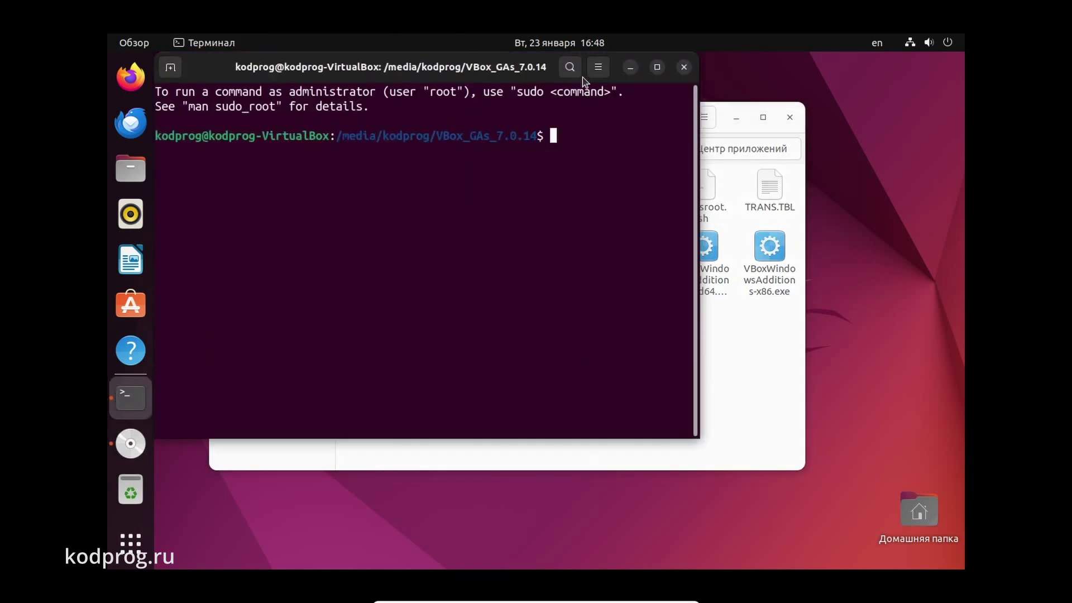
left_click(598, 73)
left_click(641, 110)
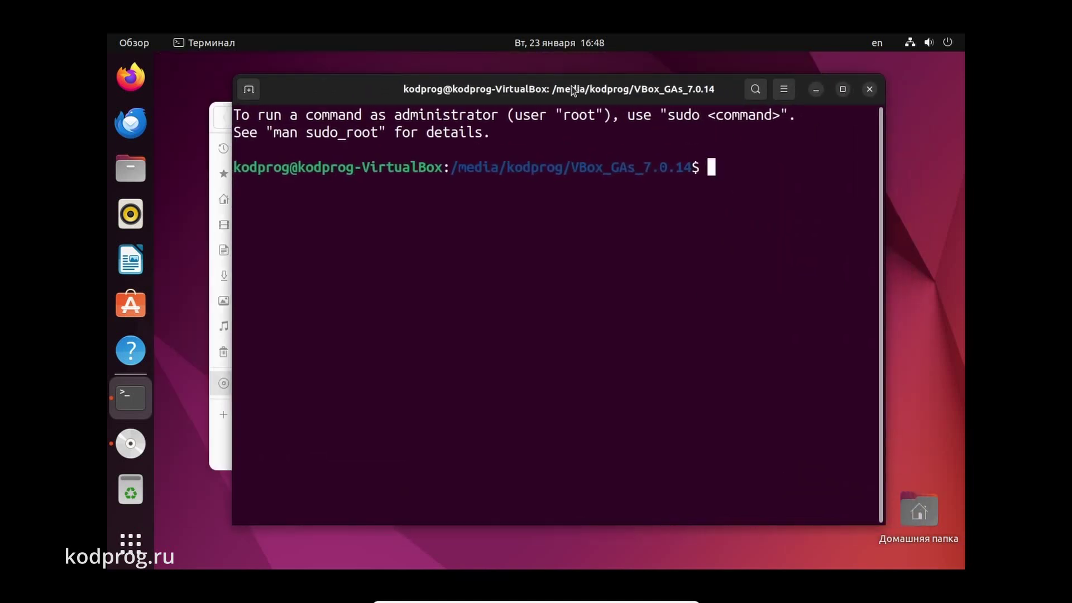
Run ./autorun.sh and authorize it with the user's password
type("./a")
key("Tab")
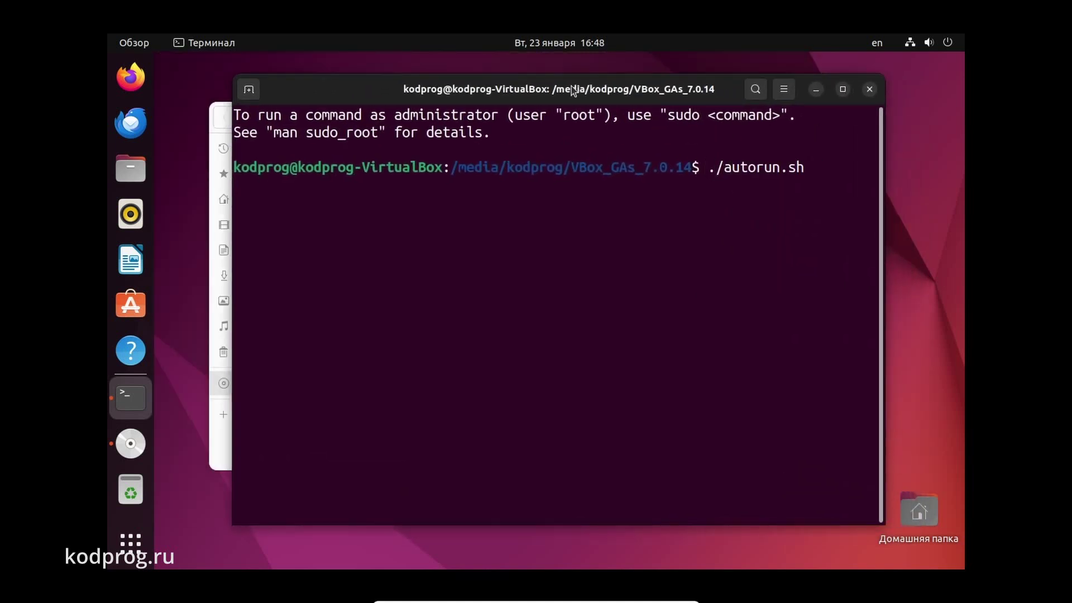
key("Return")
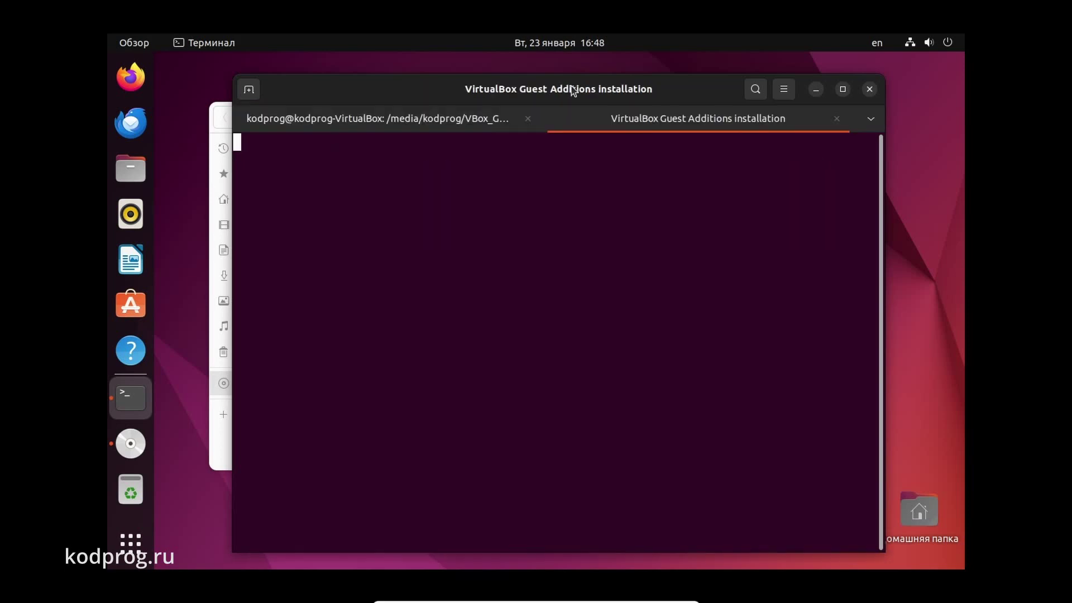
type("kodprog")
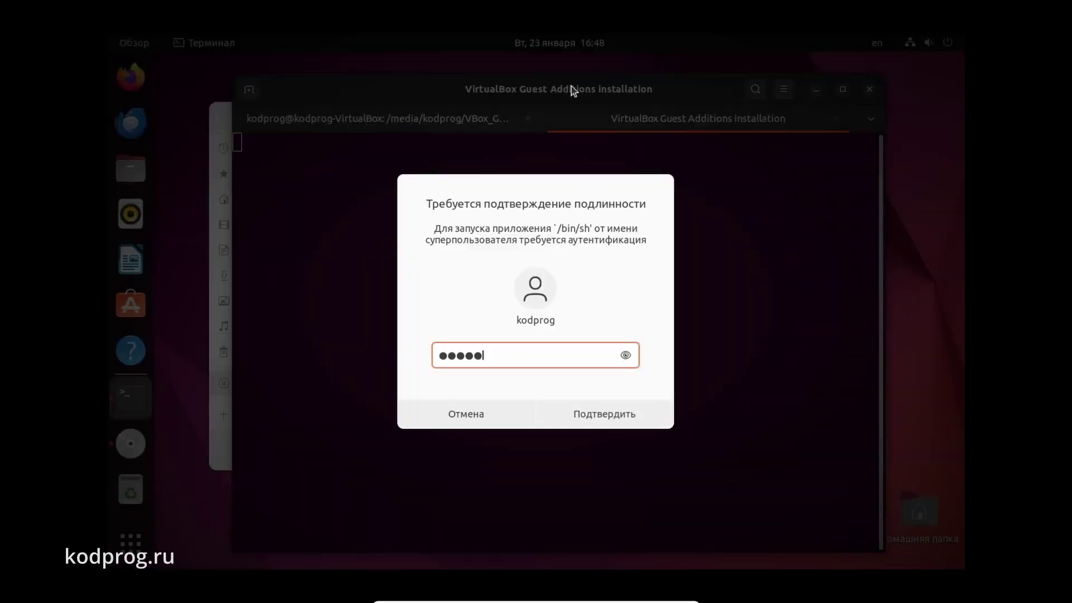
key("Return")
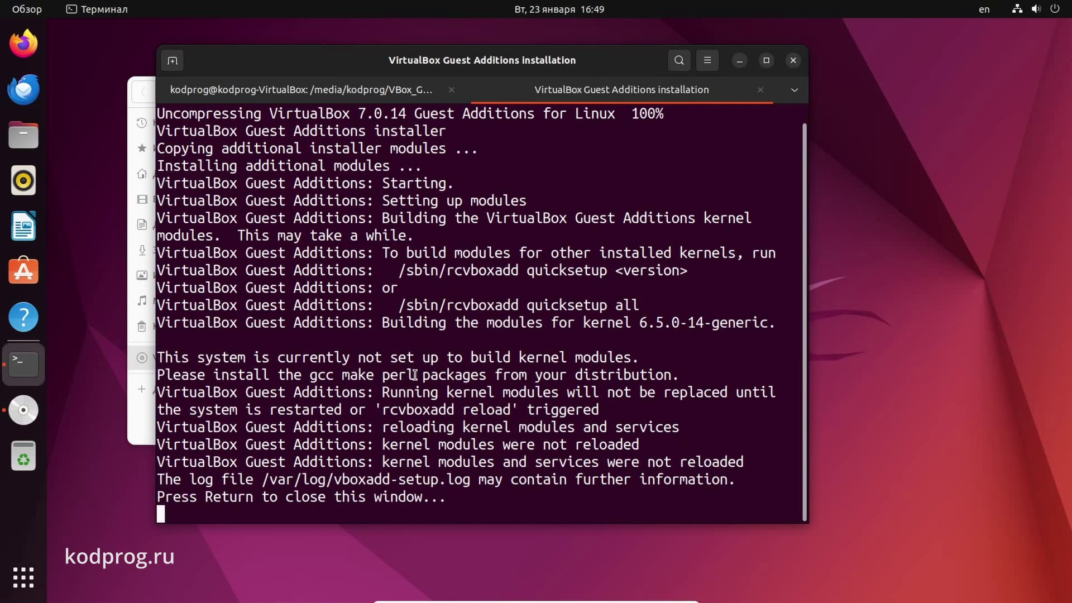
Copy the missing package names 'gcc make perl' from the installer output
left_click_drag(410, 374, 311, 375)
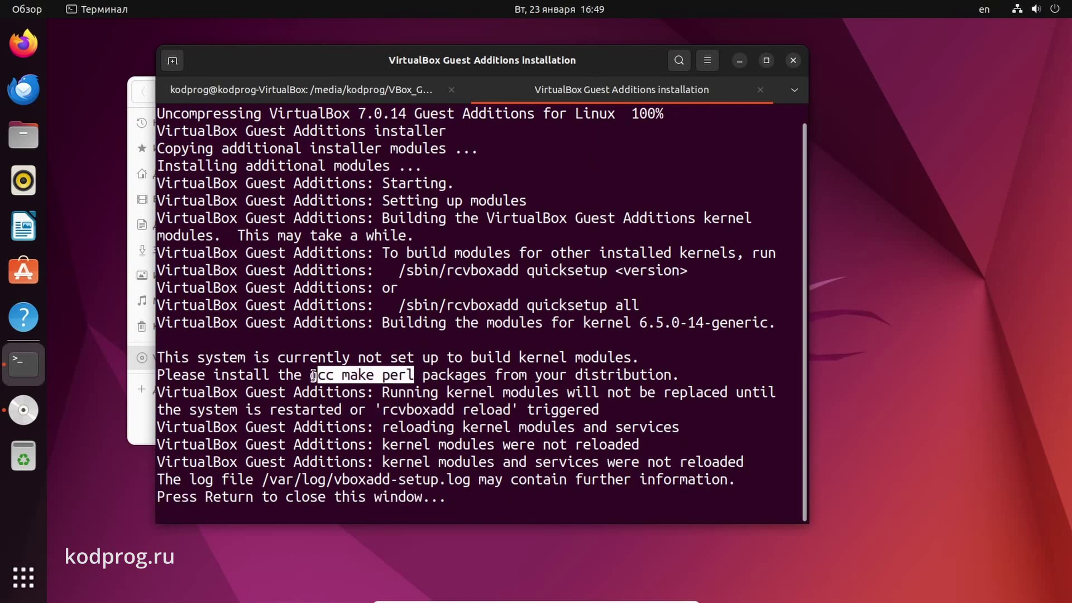
right_click(326, 378)
left_click(368, 386)
left_click(363, 396)
Install the gcc, make and perl packages with sudo apt install, entering the administrator password
key("Return")
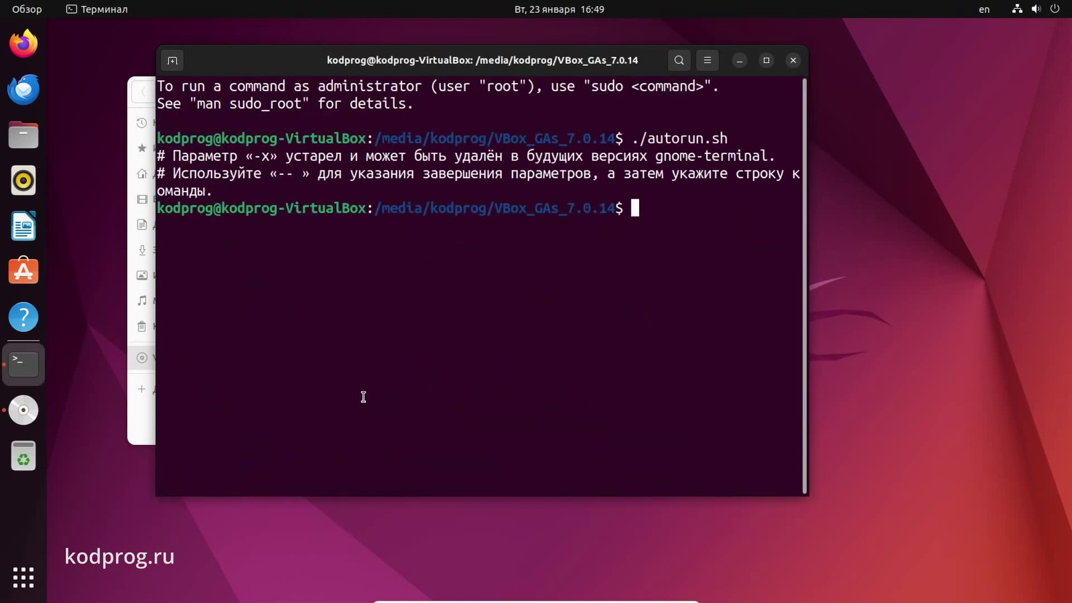
type("sudo apt insta")
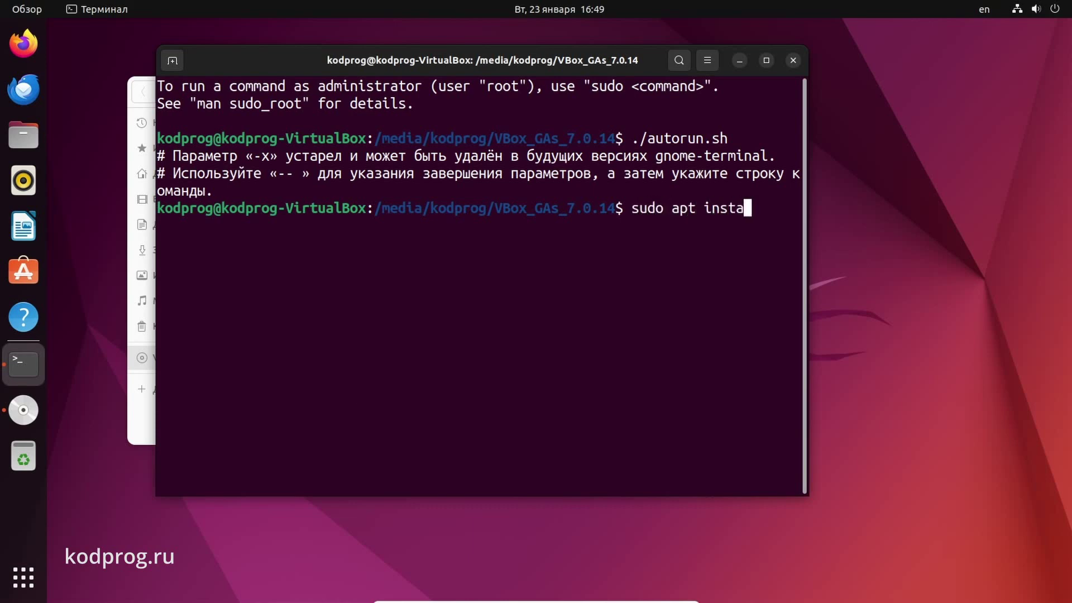
type("ll")
key("ctrl+shift+v")
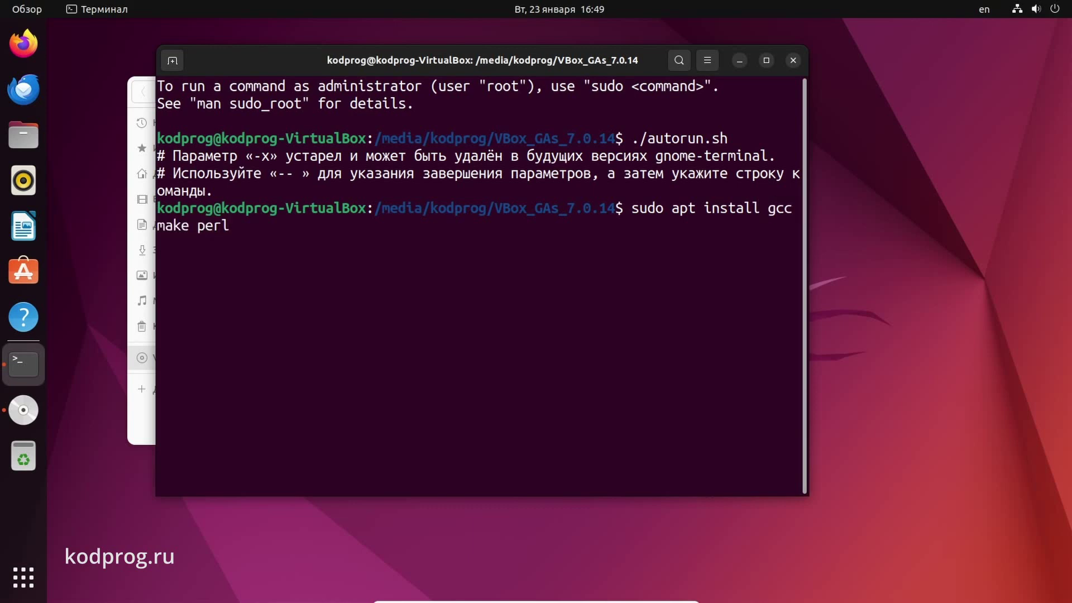
key("Return")
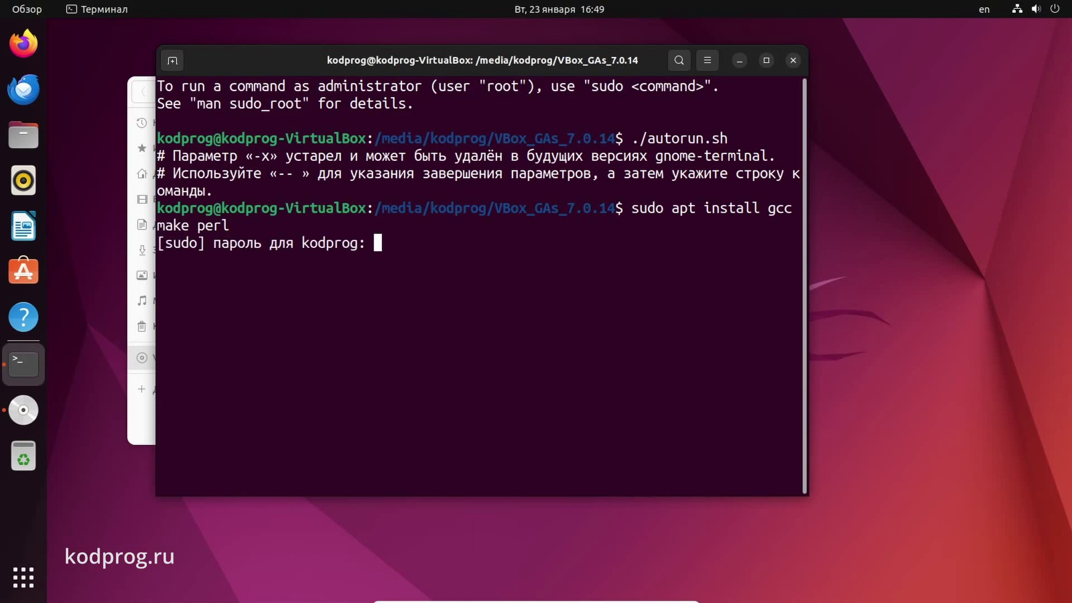
key("Return")
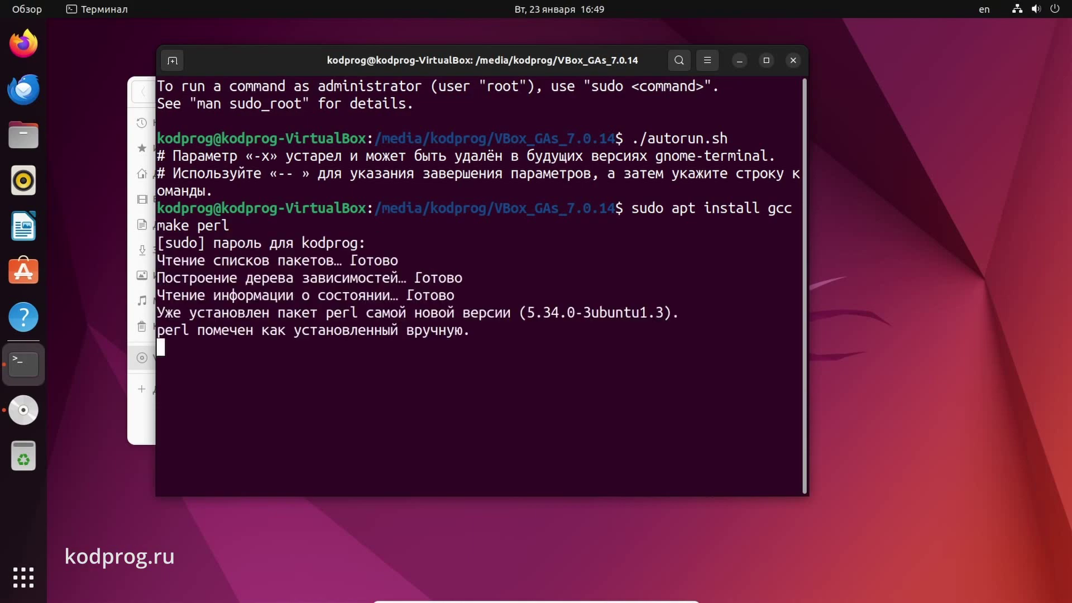
key("Return")
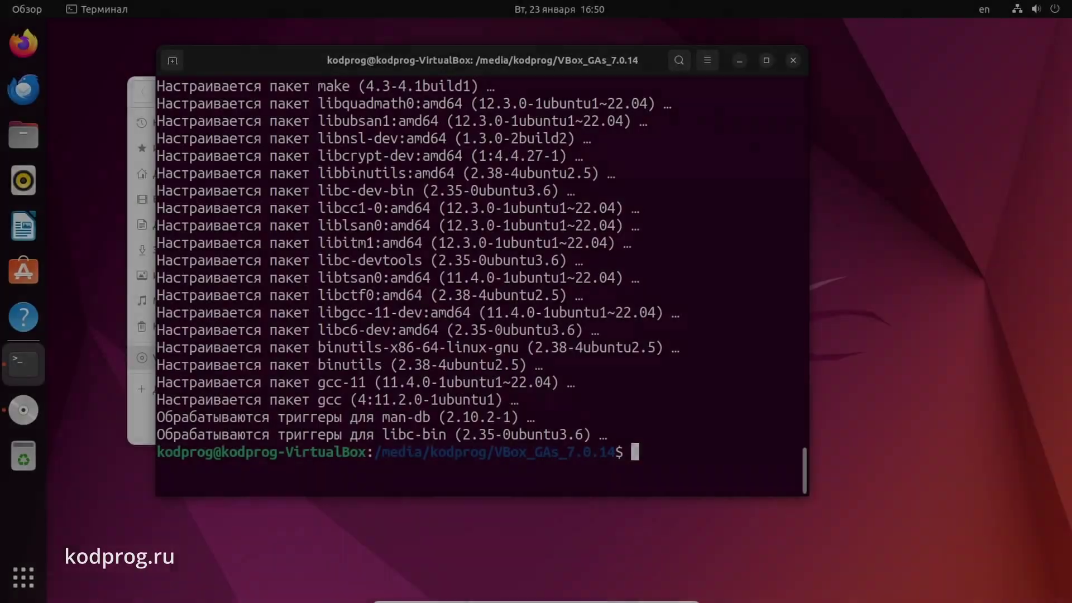
Rerun ./autorun.sh from history with the administrator password to rebuild Guest Additions, then close its output
key("ctrl+l")
key("Up")
key("Up")
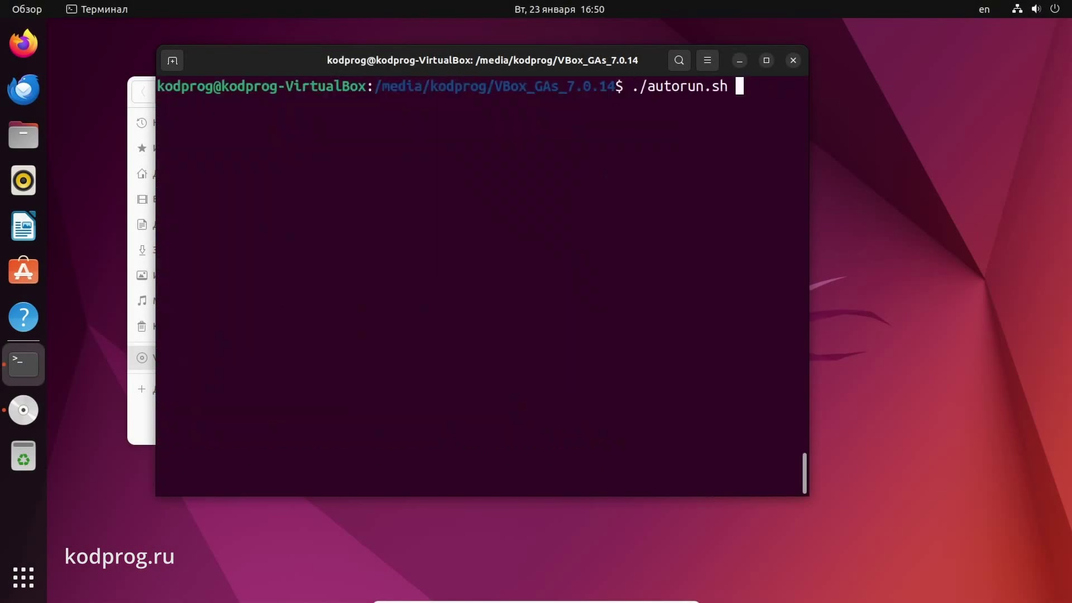
key("Return")
type("12345678")
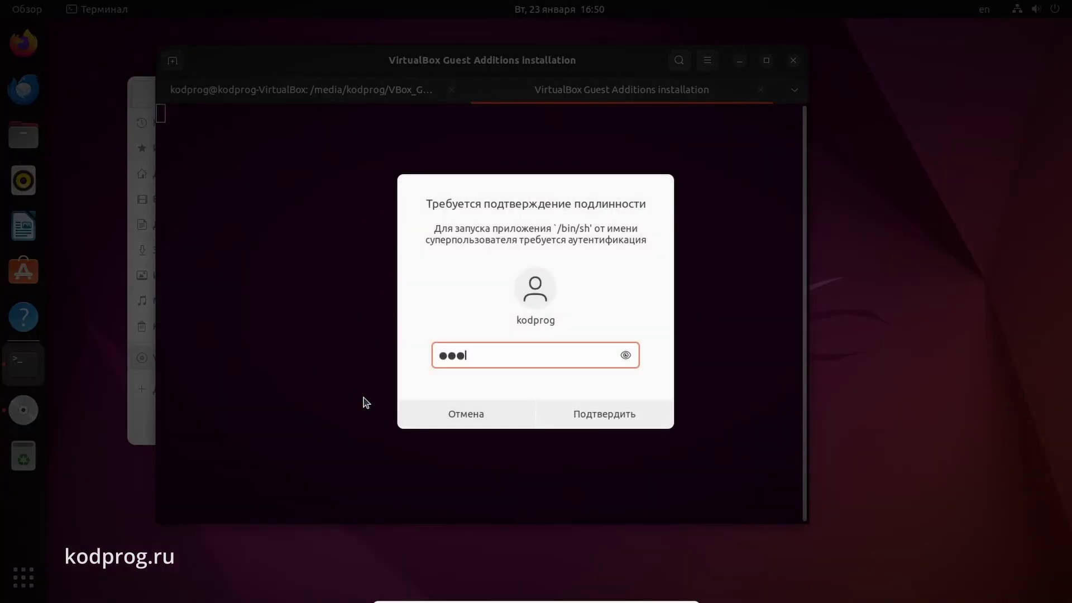
key("Return")
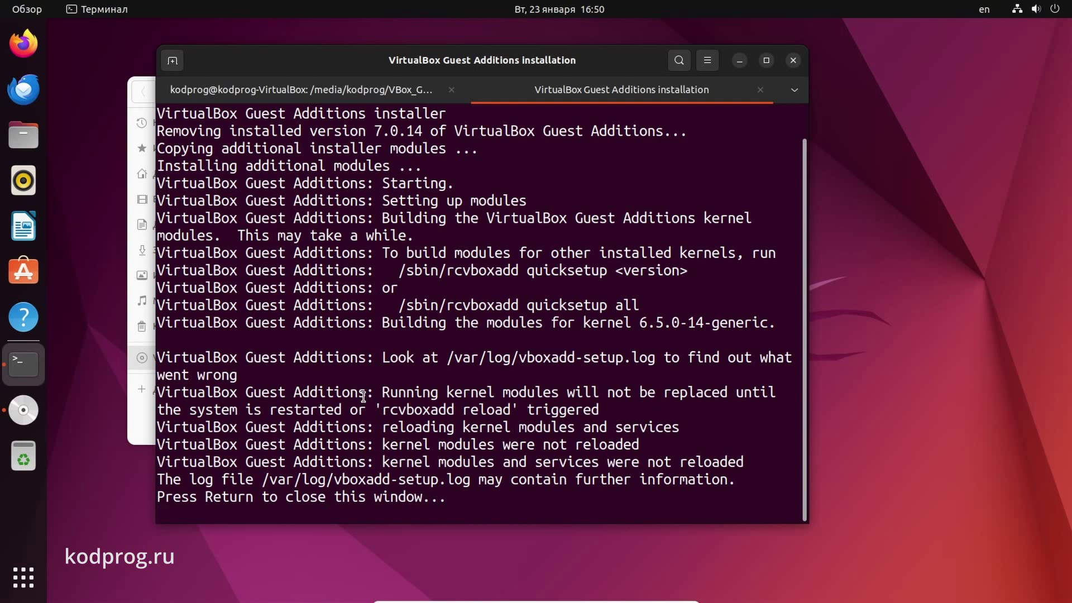
key("Return")
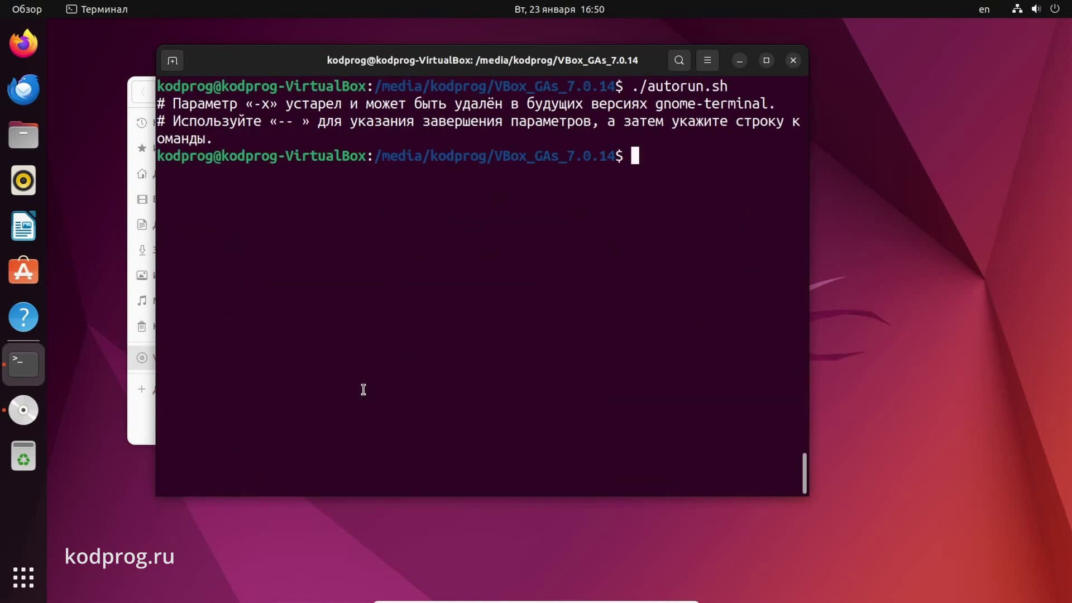
Close the terminal, eject the VBox_GAs_7.0.14 disc, dismiss its notification and close Files
left_click(794, 67)
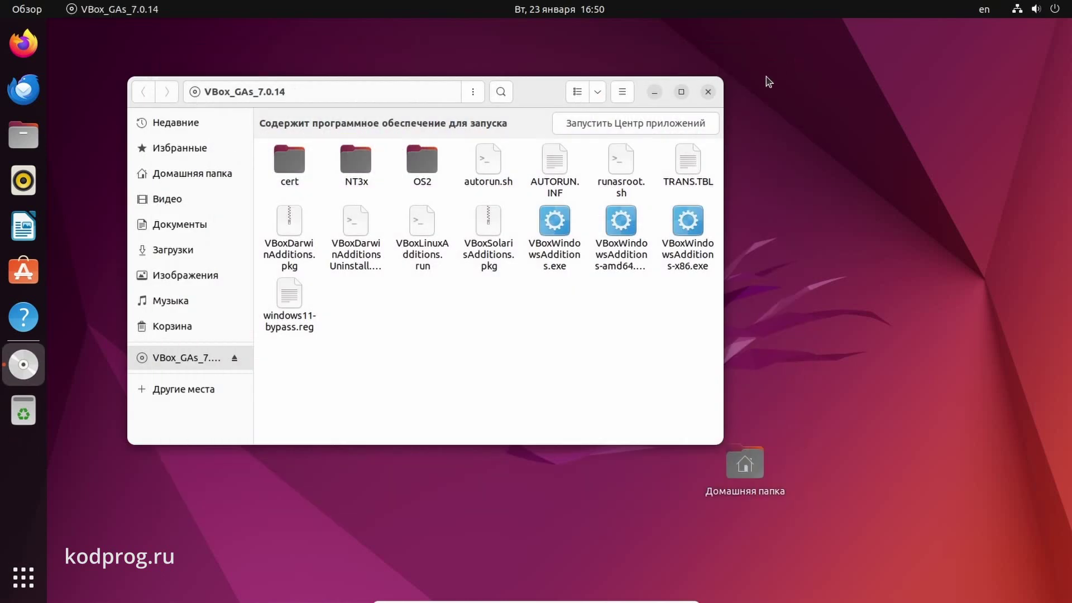
left_click(766, 76)
left_click(24, 135)
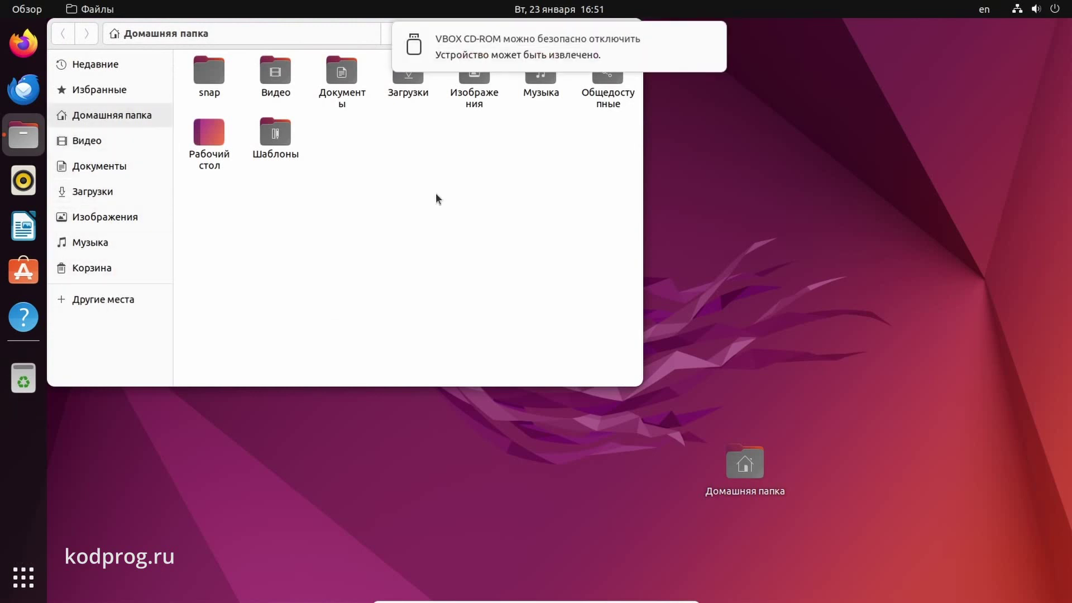
left_click(710, 38)
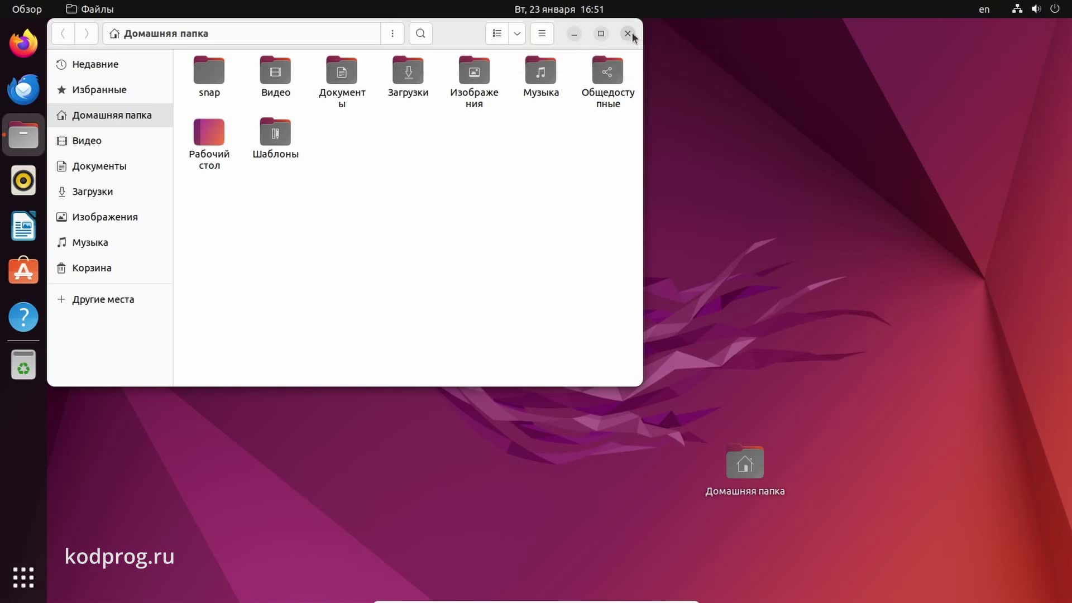
left_click(628, 34)
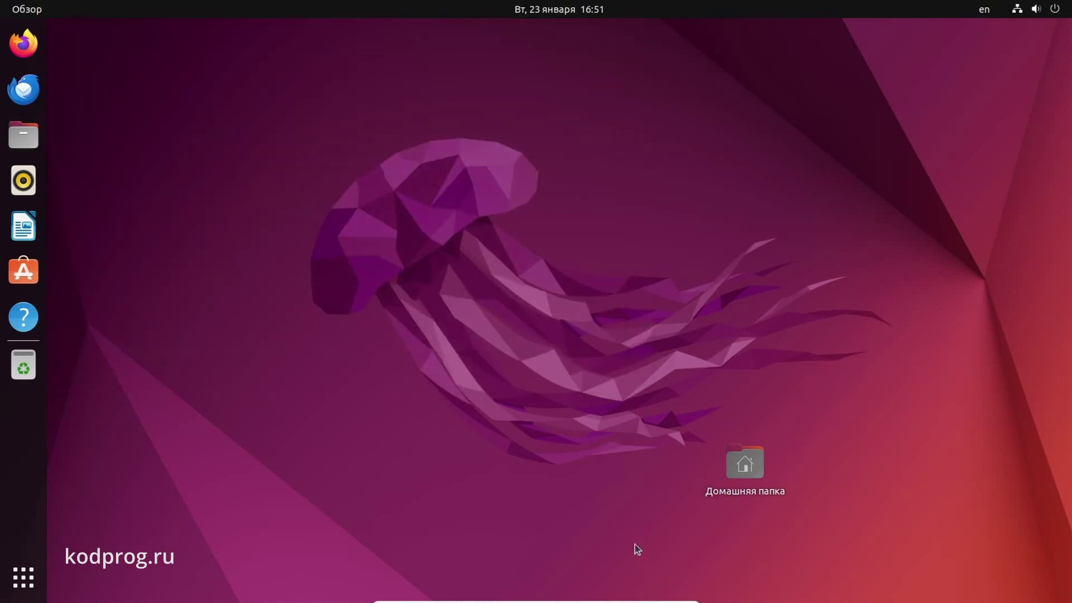